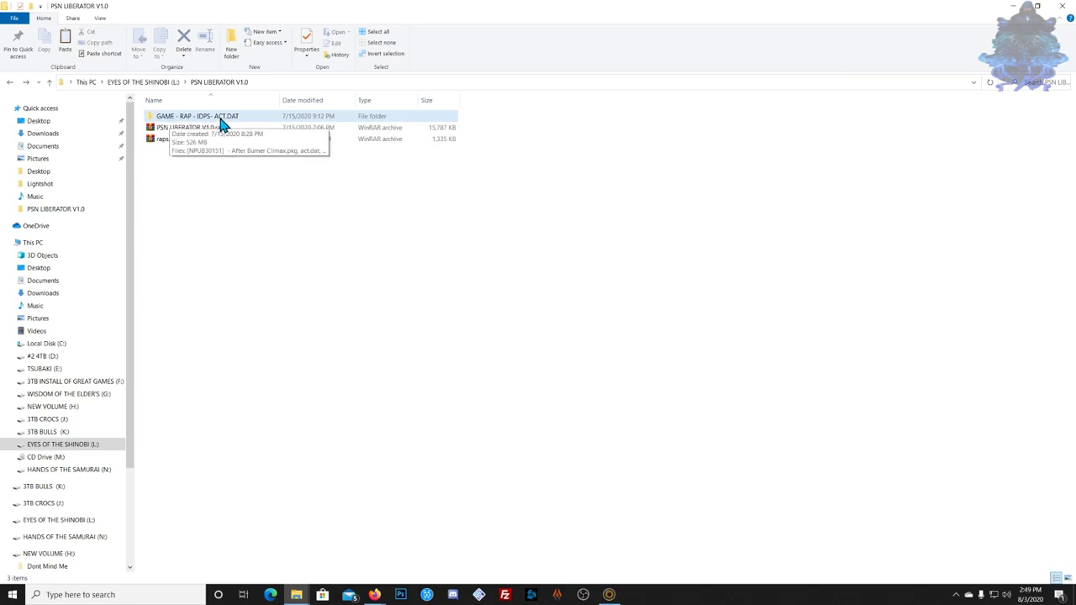
# Clear the selection in the PSN LIBERATOR V1.0 folder on drive L:.
pyautogui.click(278, 240)
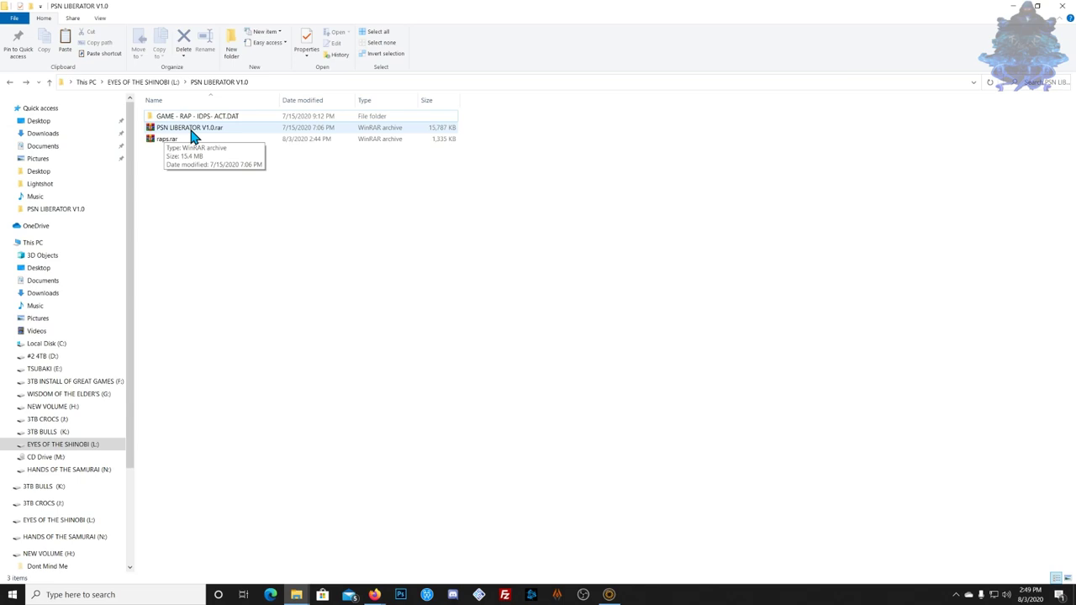
pyautogui.rightClick(193, 136)
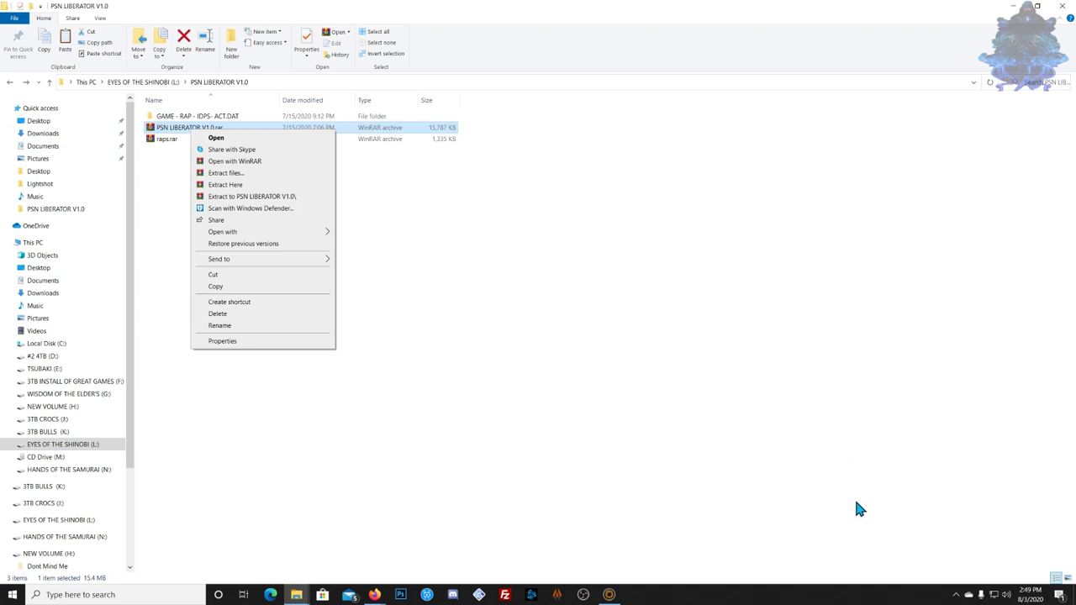
pyautogui.click(956, 595)
pyautogui.click(956, 553)
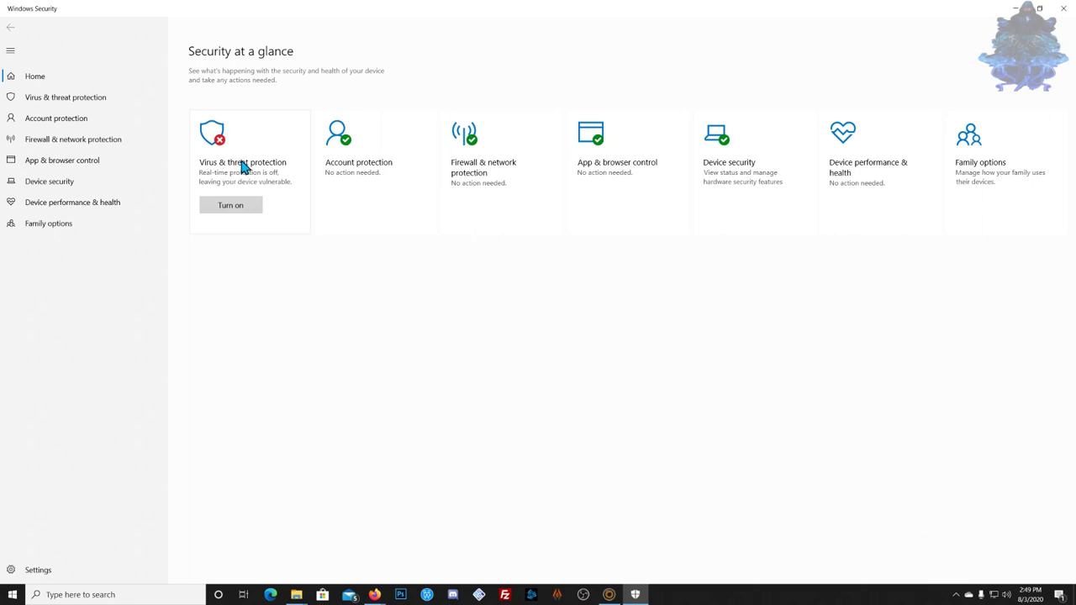
pyautogui.click(1063, 8)
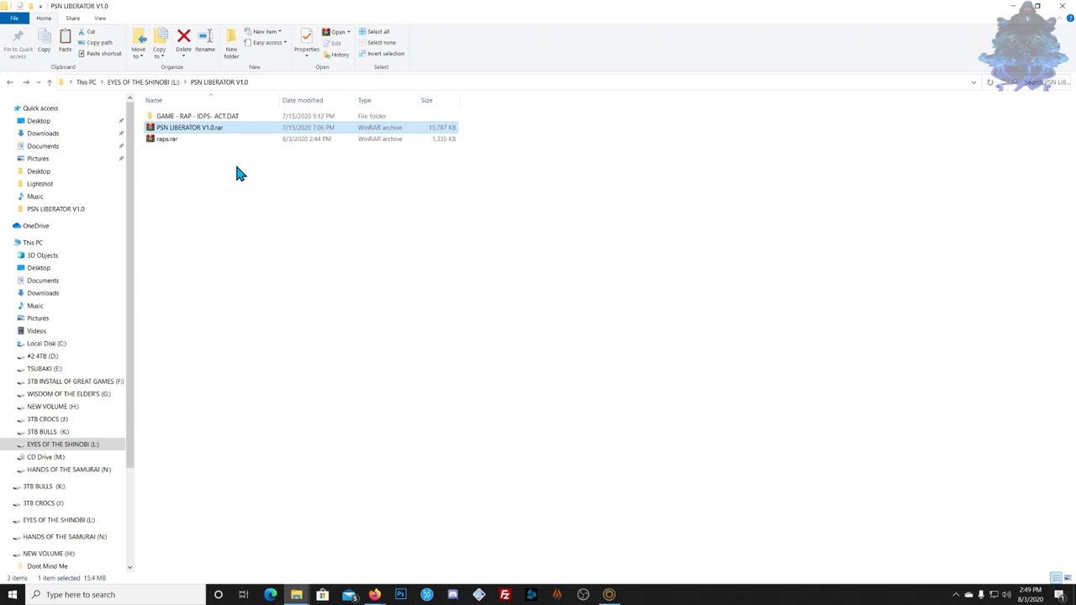
# Extract PSN LIBERATOR V1.0.rar in place and select the new PSN LIBERATOR V1.0 folder.
pyautogui.rightClick(174, 130)
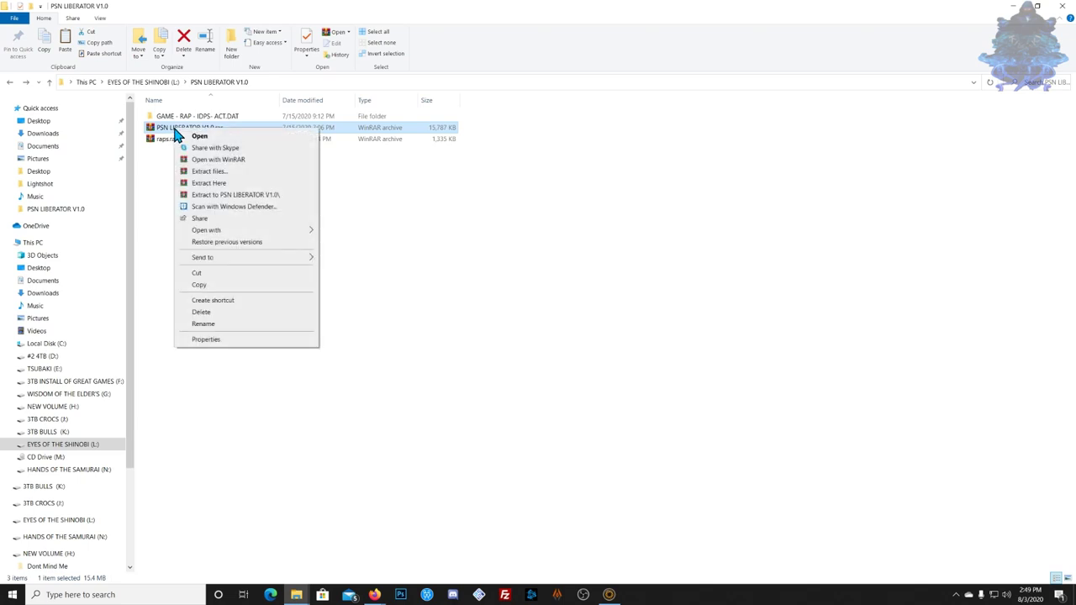
pyautogui.click(215, 183)
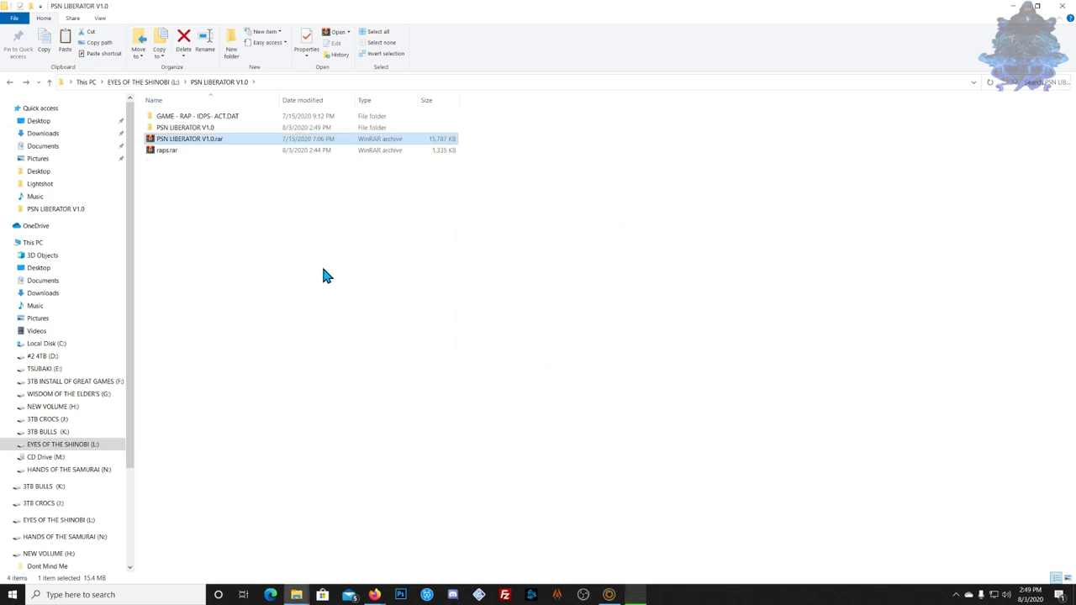
pyautogui.click(189, 130)
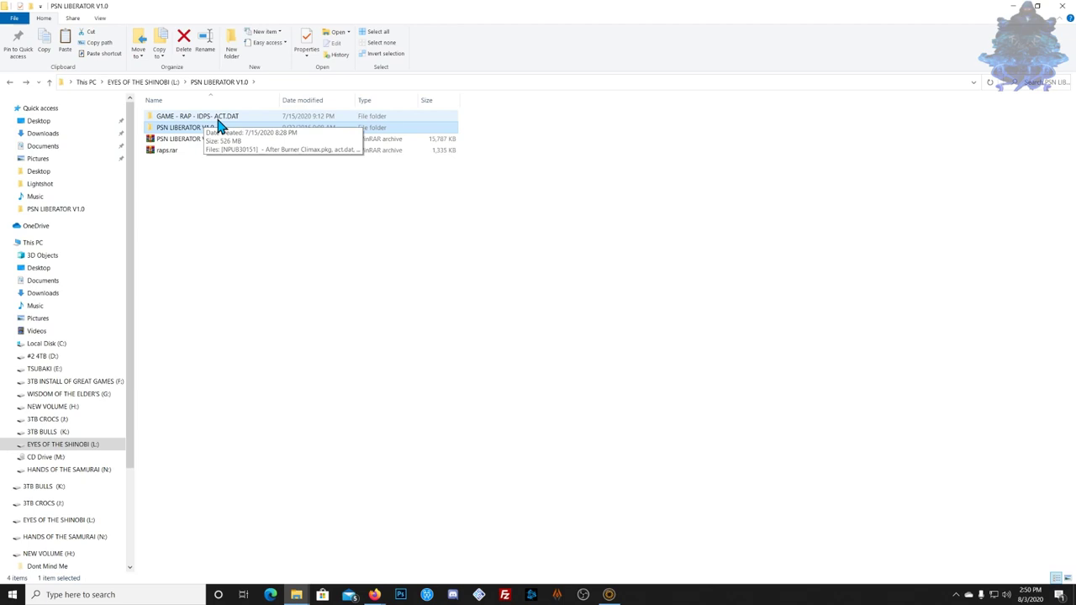
# Copy act.dat from the GAME - RAP - IDPS- ACT.DAT folder.
pyautogui.doubleClick(222, 119)
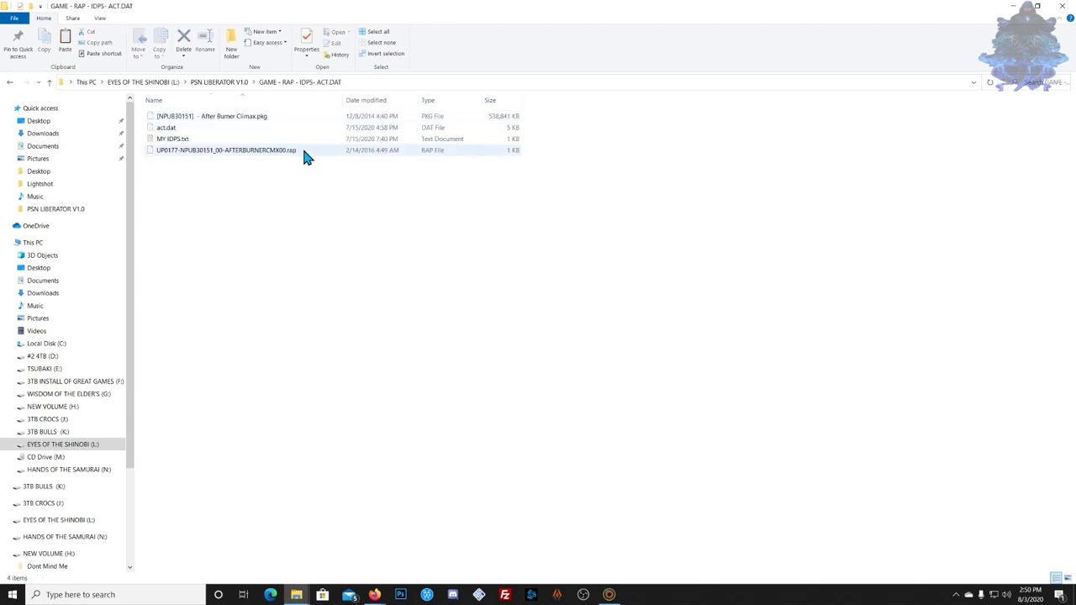
pyautogui.rightClick(163, 131)
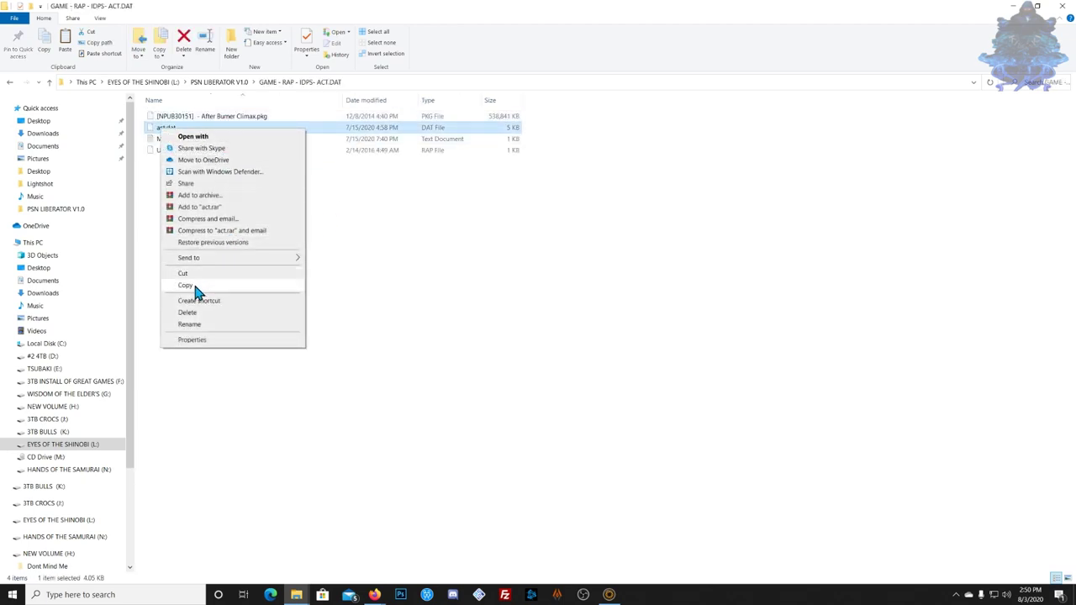
pyautogui.click(198, 283)
# Paste act.dat into PSN LIBERATOR V1.0\Tools\exdata, then return to the outer folder.
pyautogui.click(10, 82)
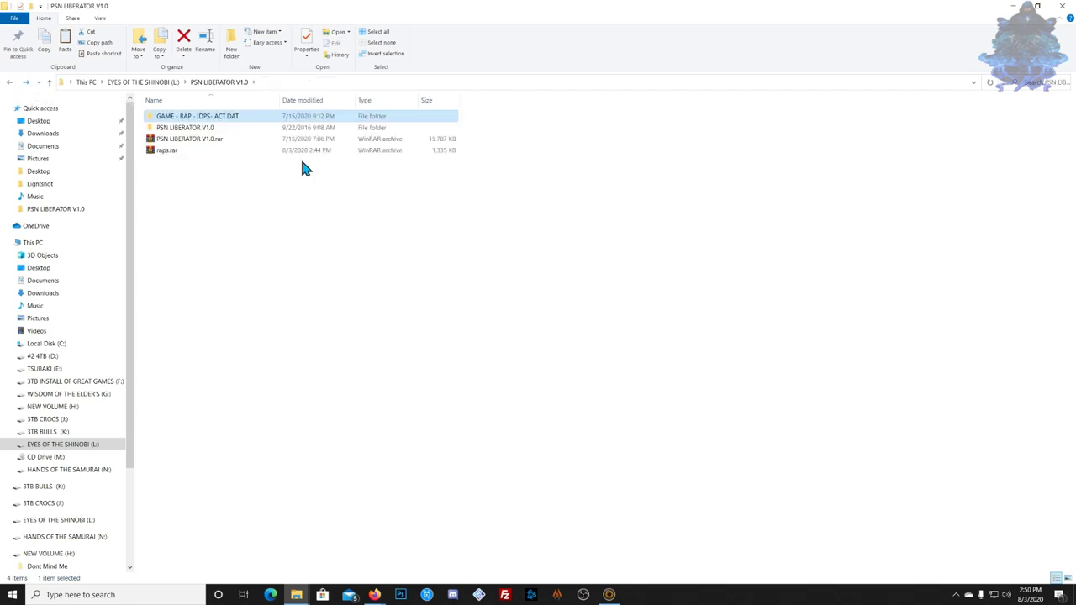
pyautogui.doubleClick(179, 135)
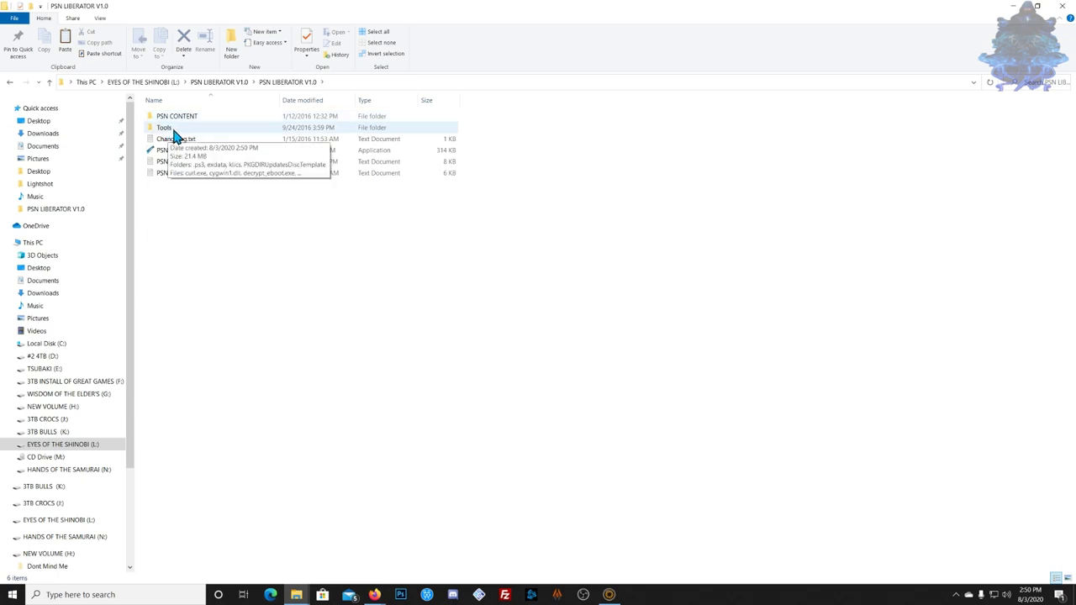
pyautogui.click(173, 131)
pyautogui.doubleClick(173, 131)
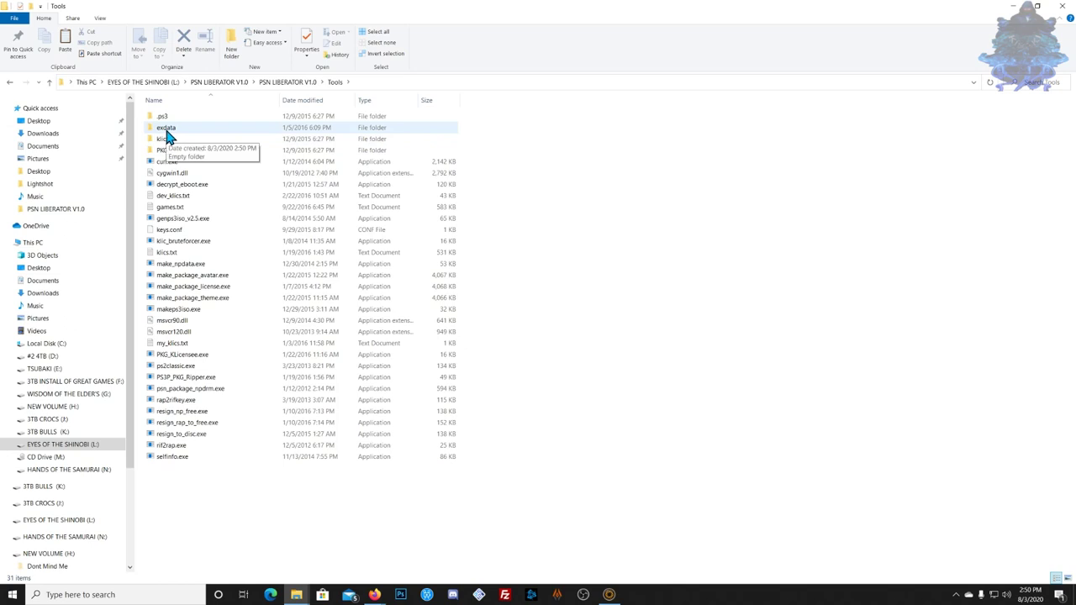
pyautogui.doubleClick(168, 130)
pyautogui.rightClick(236, 180)
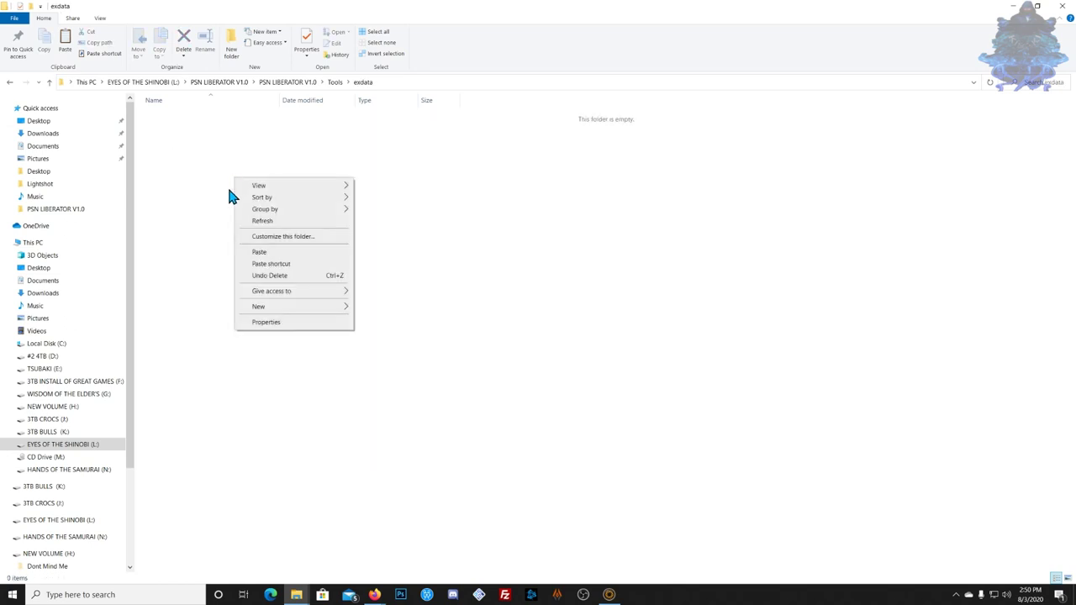
pyautogui.click(261, 253)
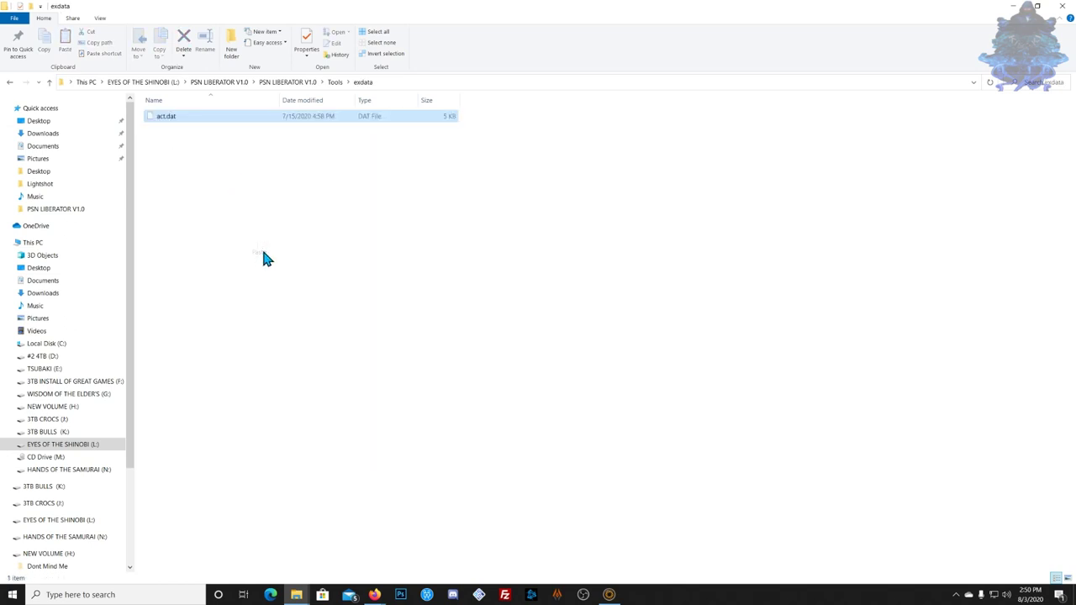
pyautogui.click(9, 81)
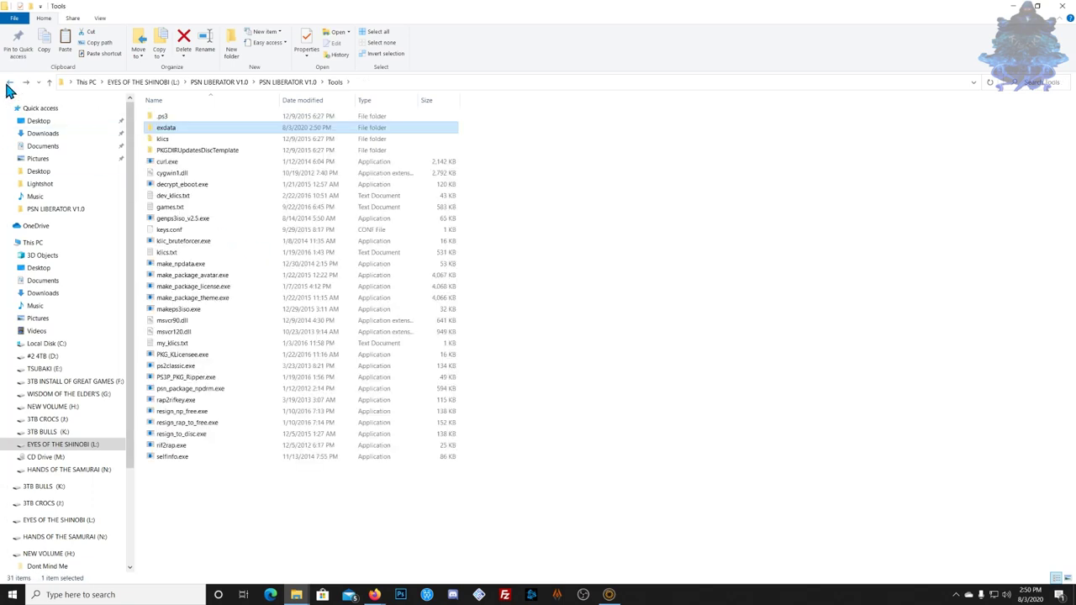
pyautogui.click(10, 82)
pyautogui.click(9, 81)
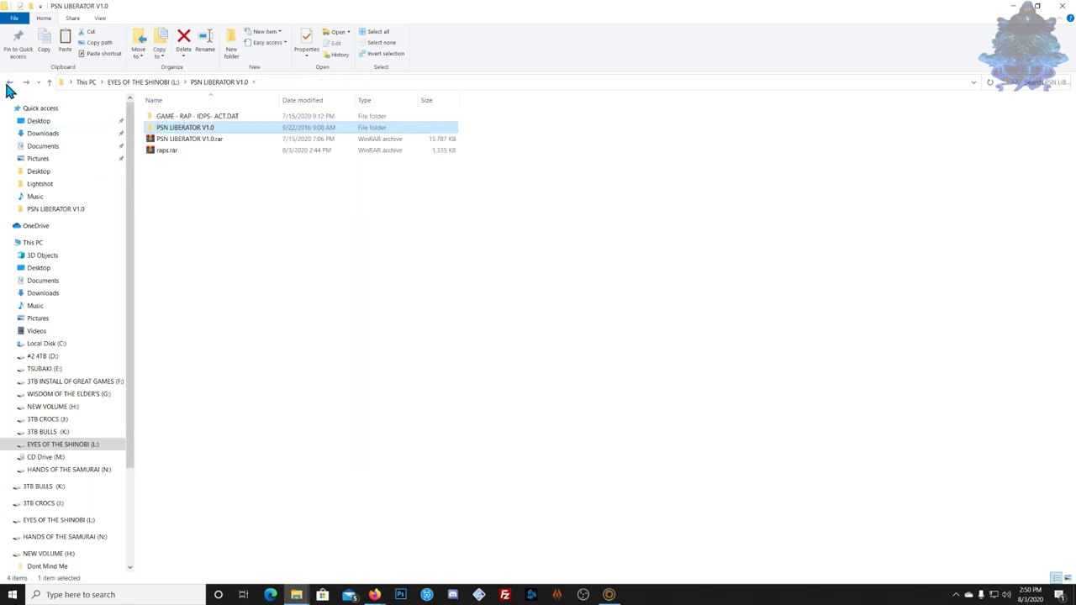
pyautogui.doubleClick(210, 118)
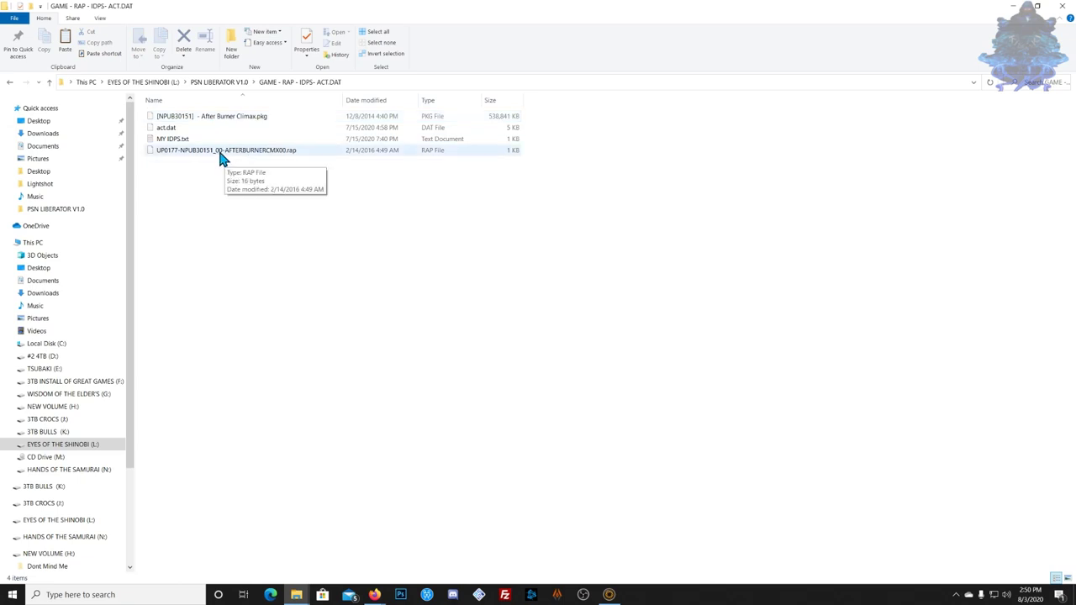
pyautogui.click(10, 82)
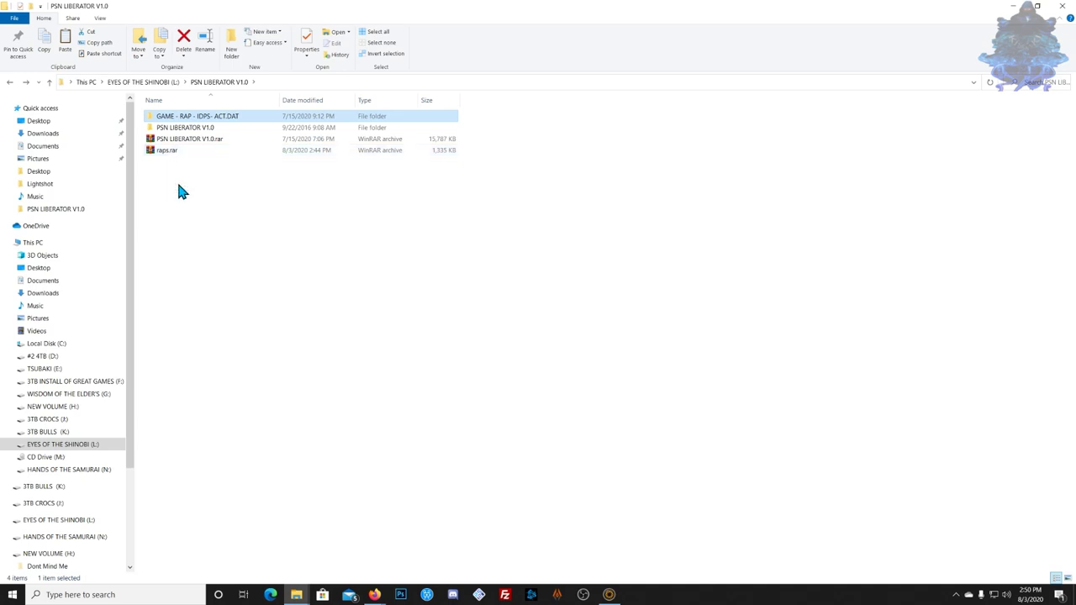
pyautogui.click(166, 151)
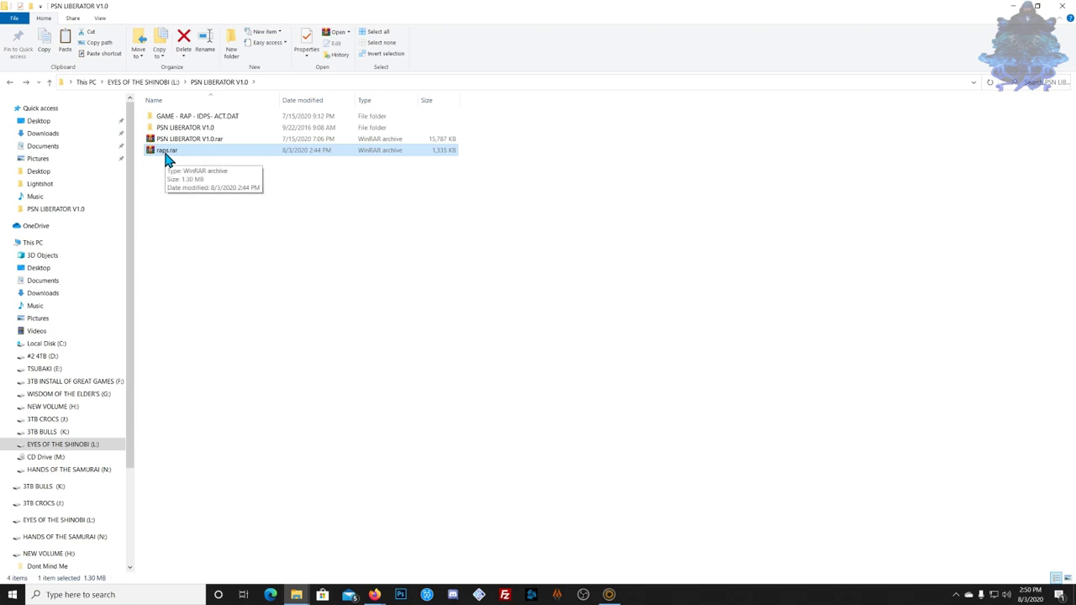
# Extract raps.rar into its own raps folder.
pyautogui.rightClick(166, 160)
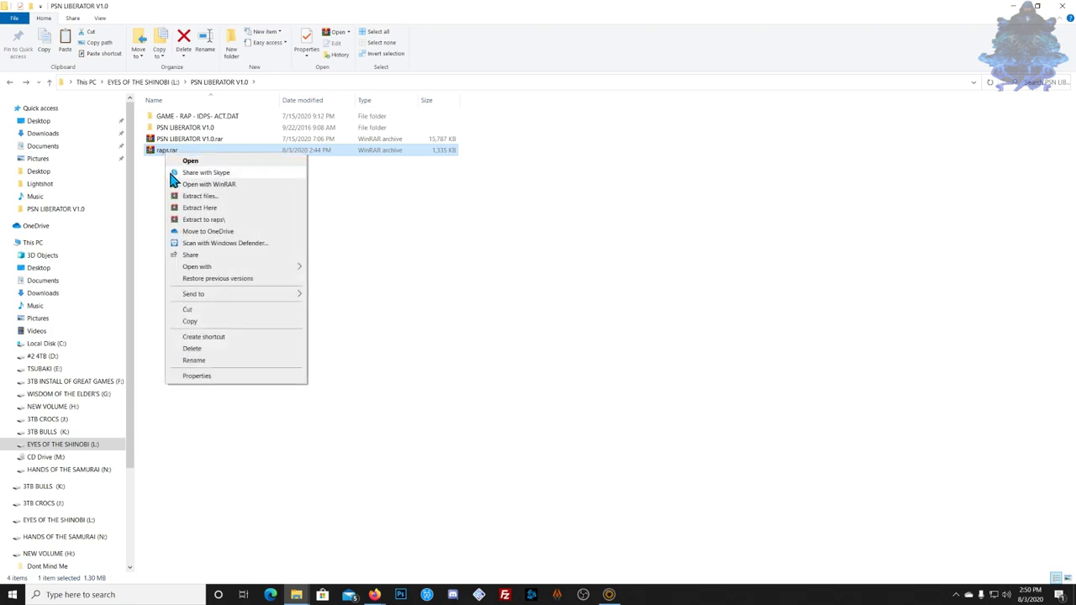
pyautogui.click(149, 158)
pyautogui.press('Return')
pyautogui.rightClick(164, 157)
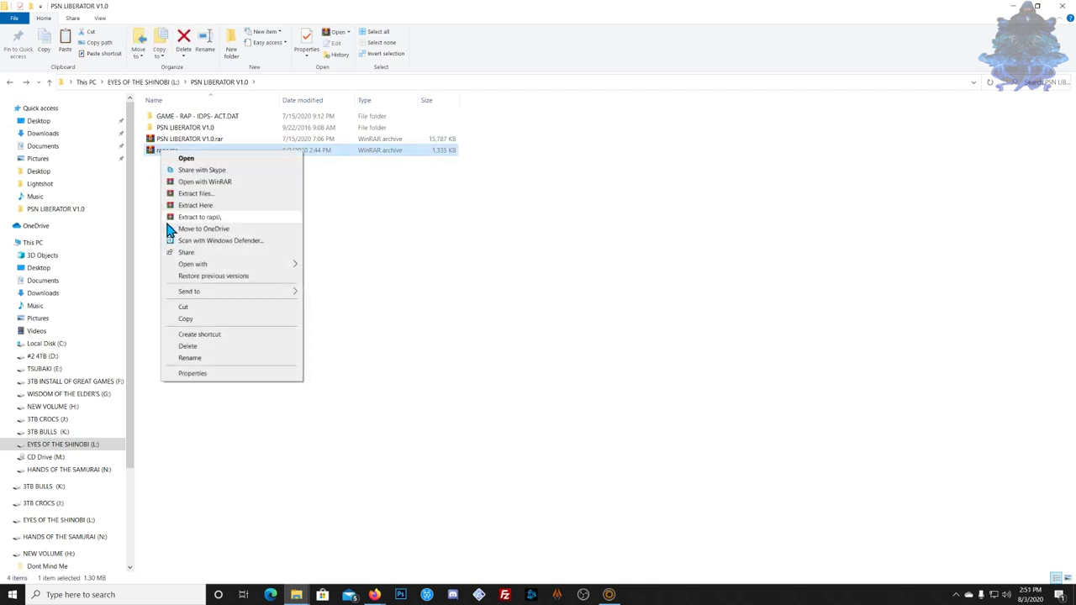
pyautogui.click(197, 208)
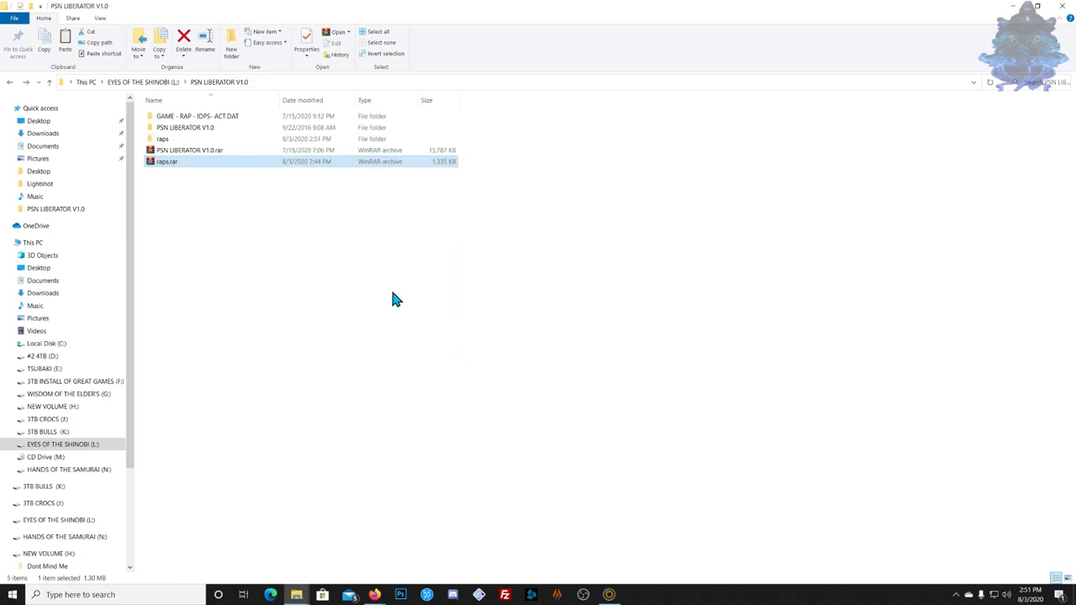
# Copy all 14,541 RAP and RIF files from the raps folder.
pyautogui.doubleClick(164, 141)
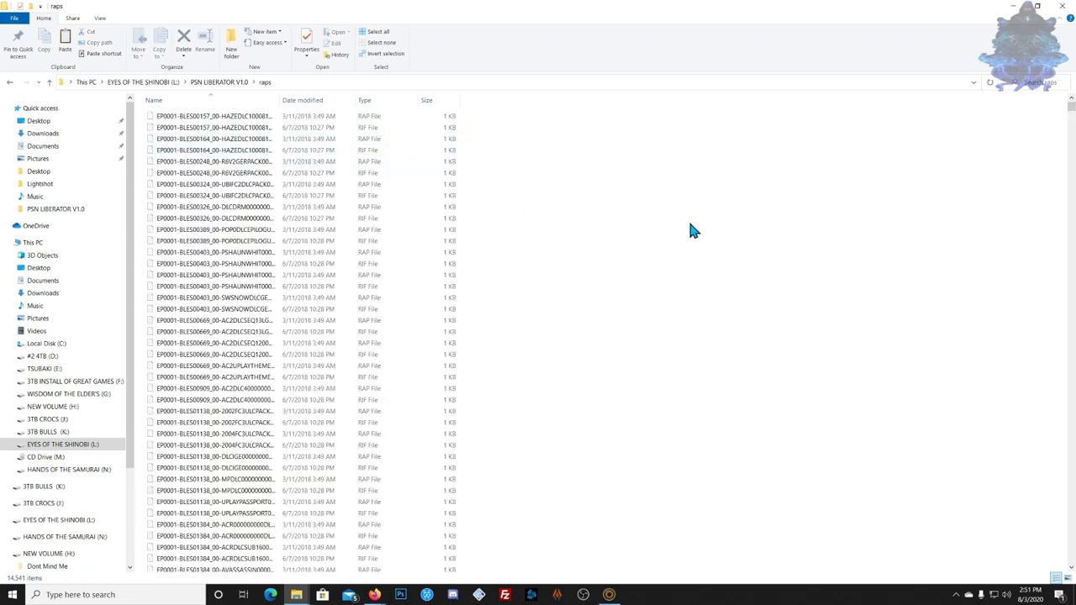
pyautogui.hotkey('ctrl', 'a')
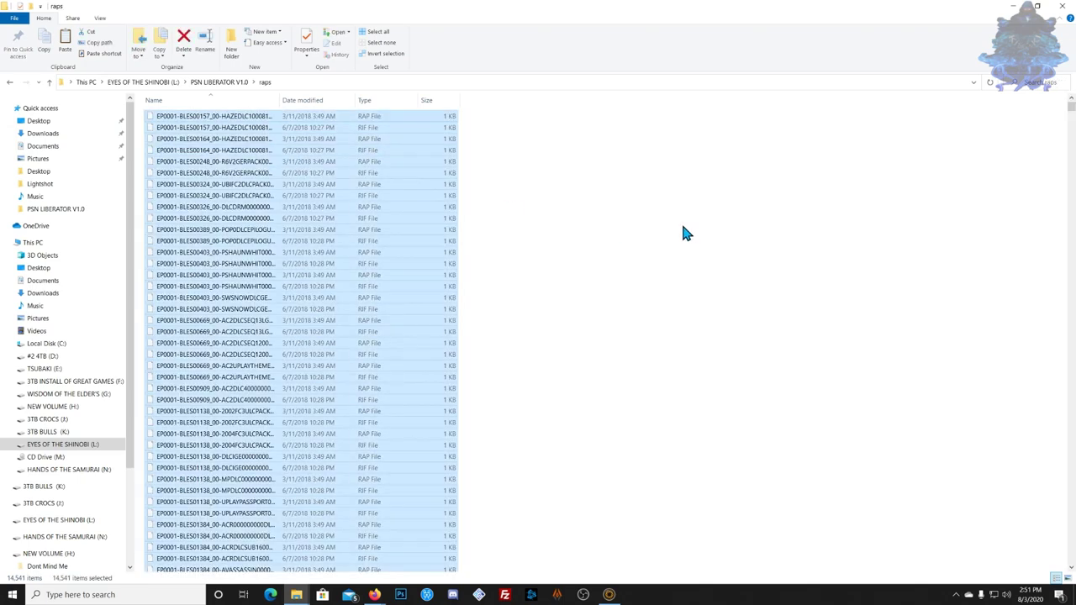
pyautogui.rightClick(206, 160)
pyautogui.click(244, 280)
pyautogui.click(10, 84)
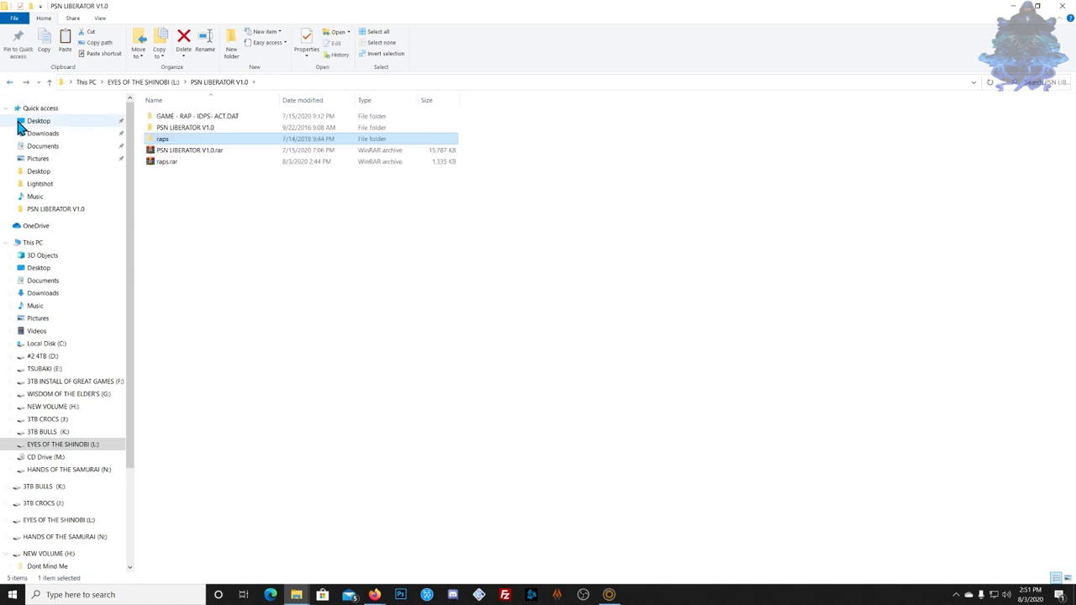
# Paste the RAP and RIF files into PSN LIBERATOR V1.0\PSN CONTENT\RIFsRAPs, making 14,542 items.
pyautogui.doubleClick(173, 129)
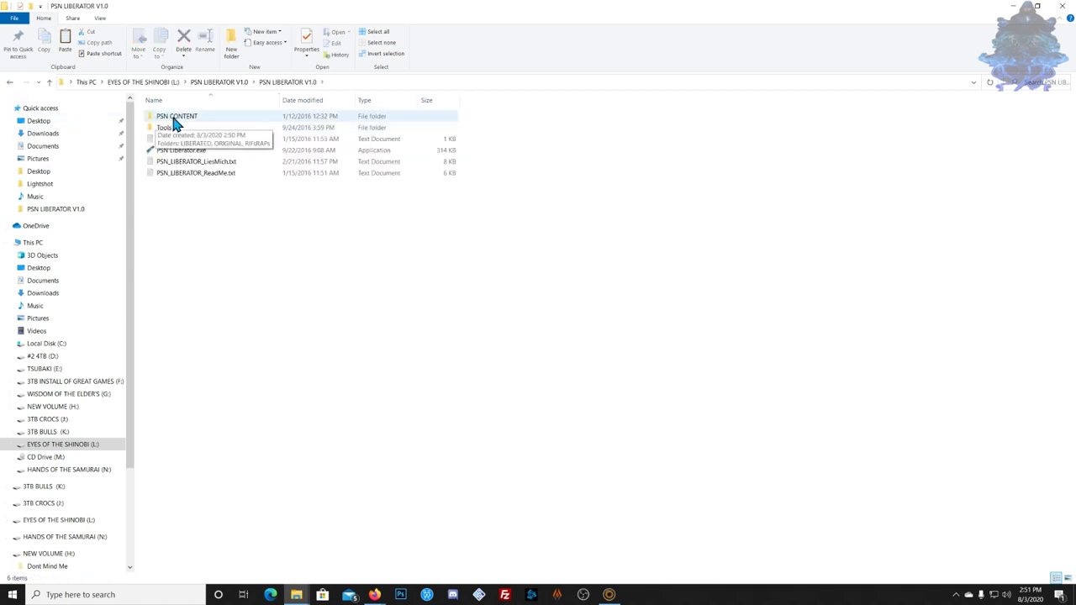
pyautogui.click(189, 118)
pyautogui.doubleClick(190, 121)
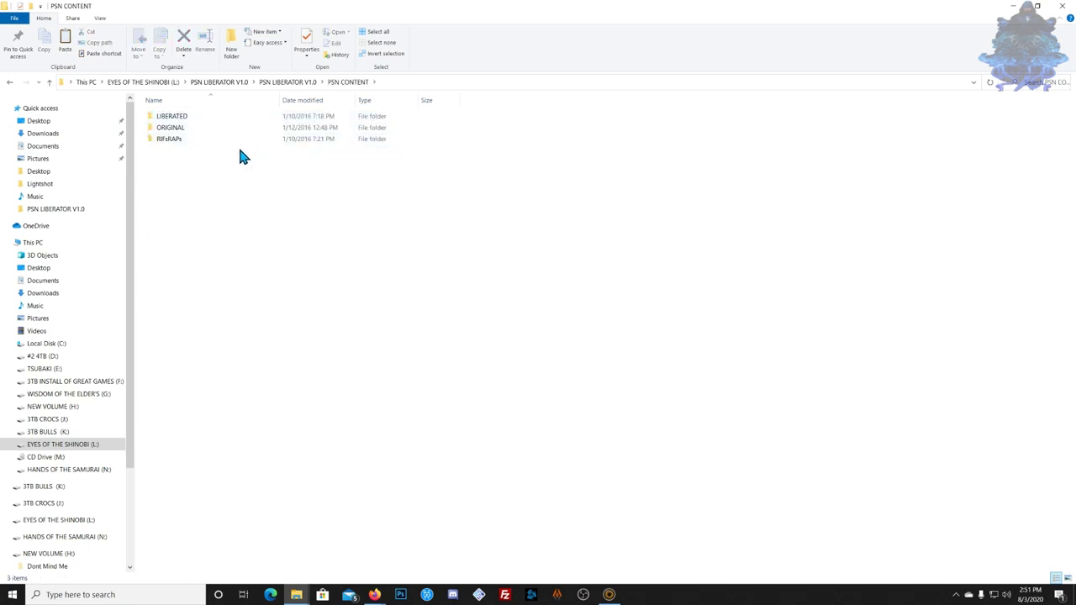
pyautogui.doubleClick(171, 144)
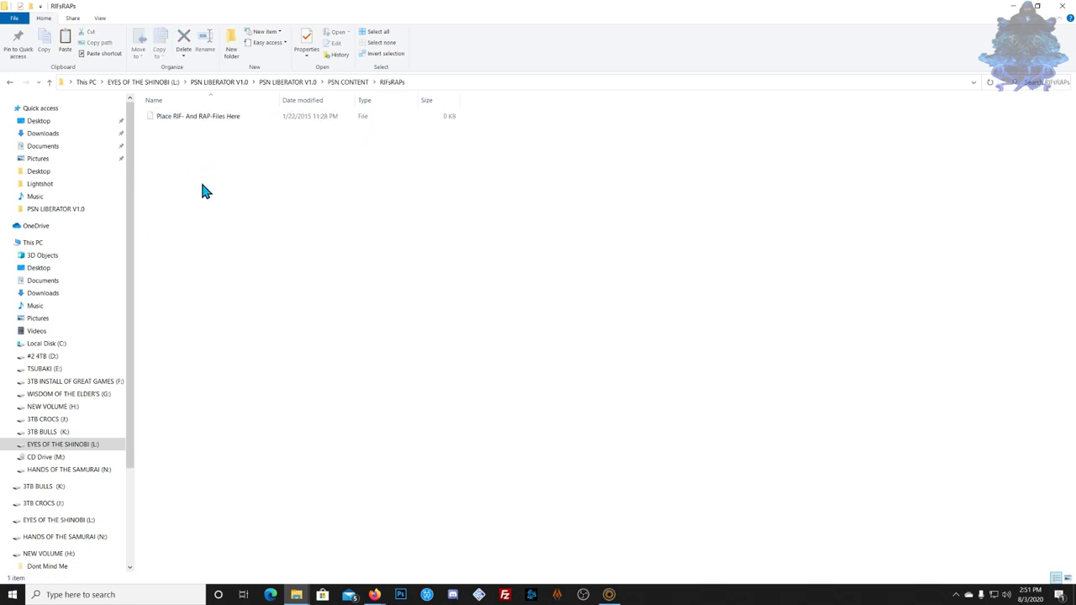
pyautogui.moveTo(185, 156); pyautogui.dragTo(221, 126)
pyautogui.rightClick(232, 172)
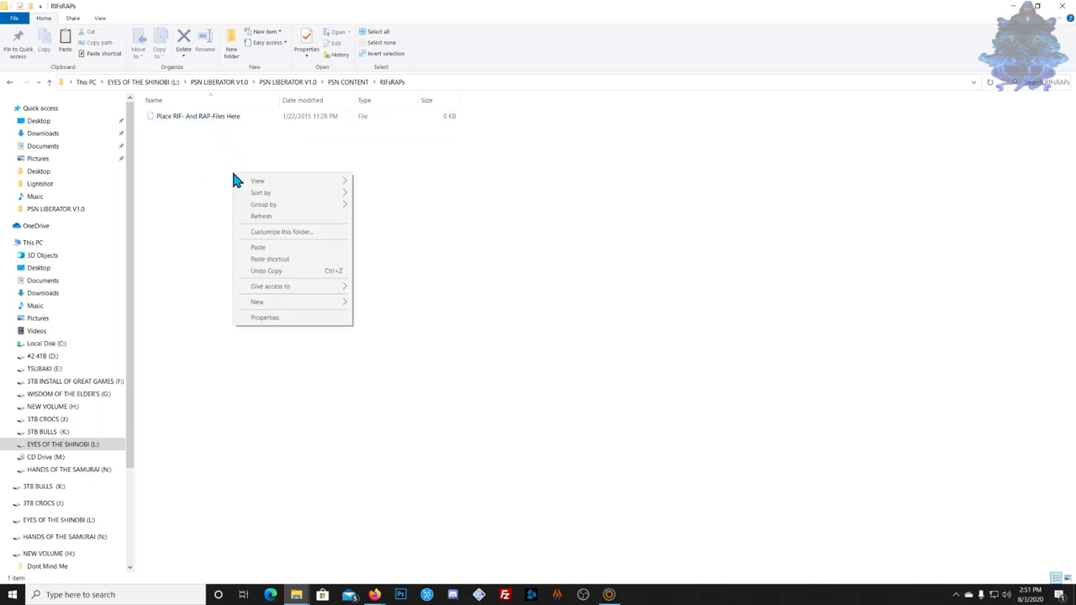
pyautogui.click(252, 248)
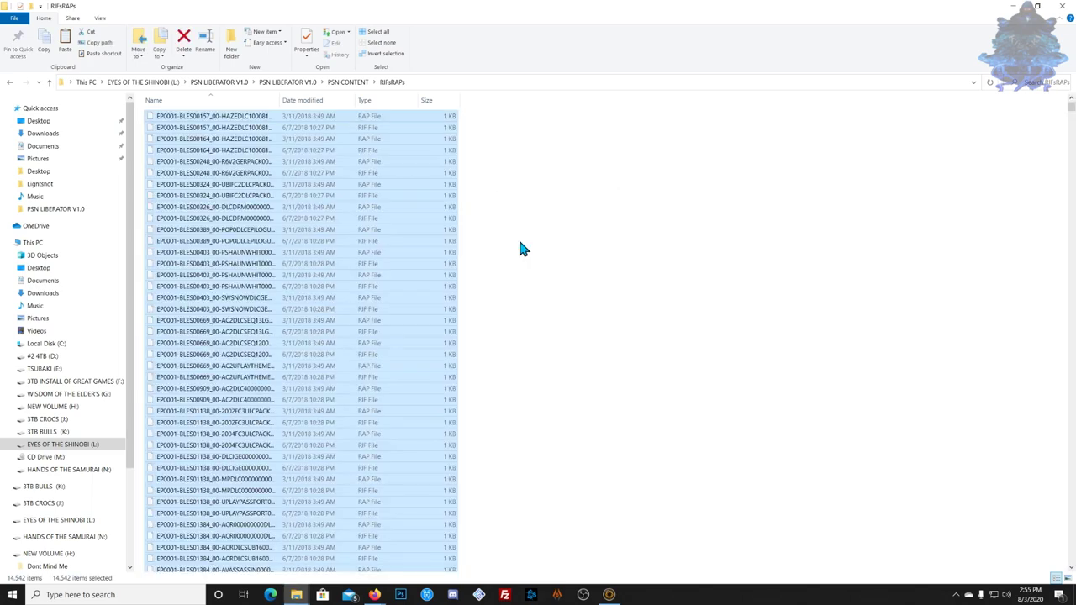
pyautogui.click(10, 82)
pyautogui.click(10, 83)
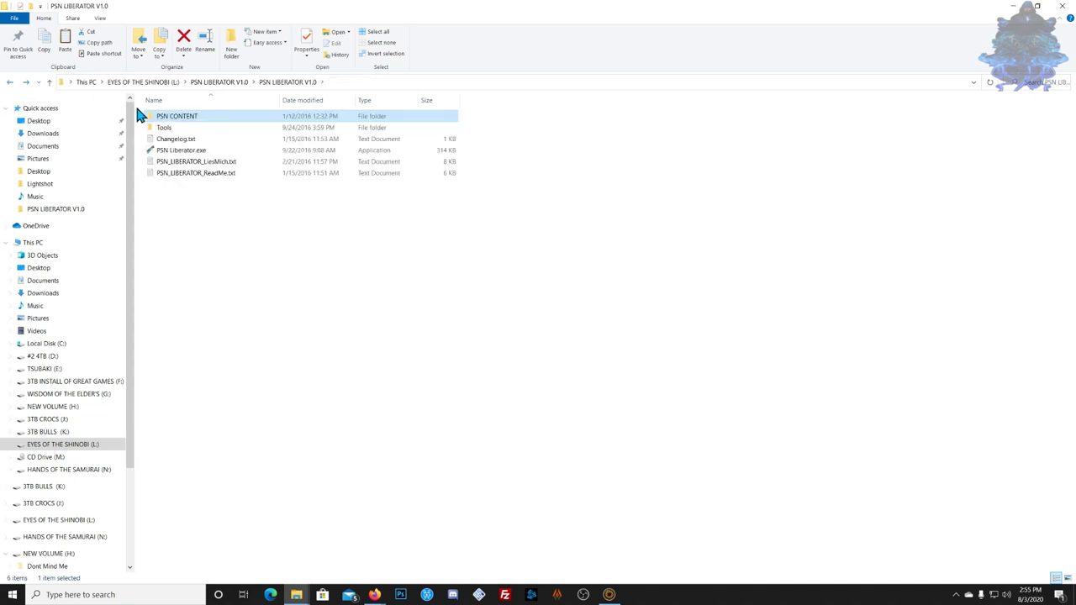
# Launch PSN Liberator.exe and dismiss its first-start welcome notice.
pyautogui.rightClick(175, 159)
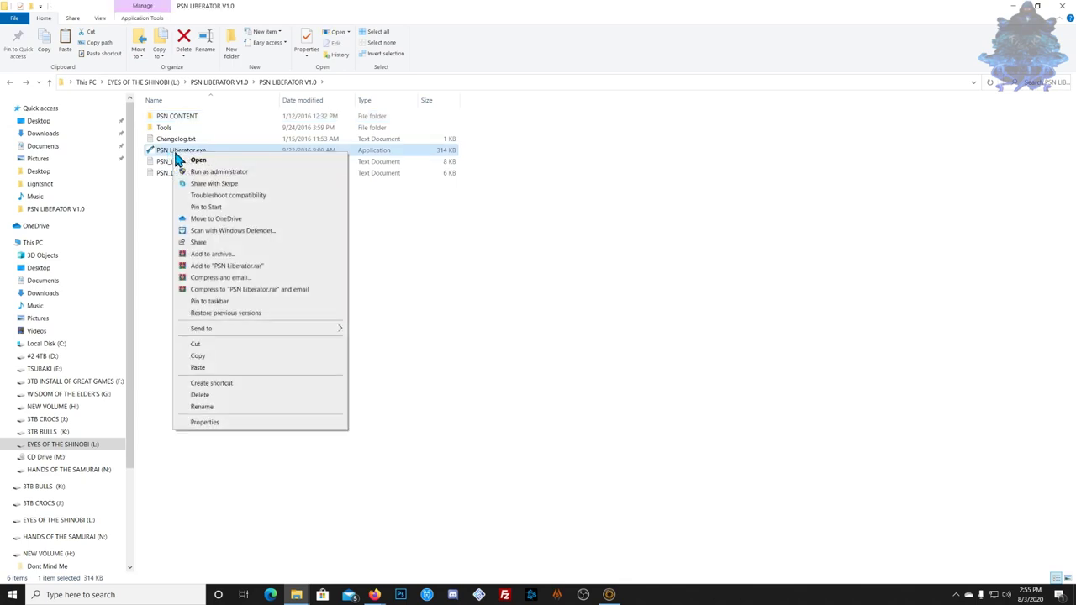
pyautogui.click(197, 161)
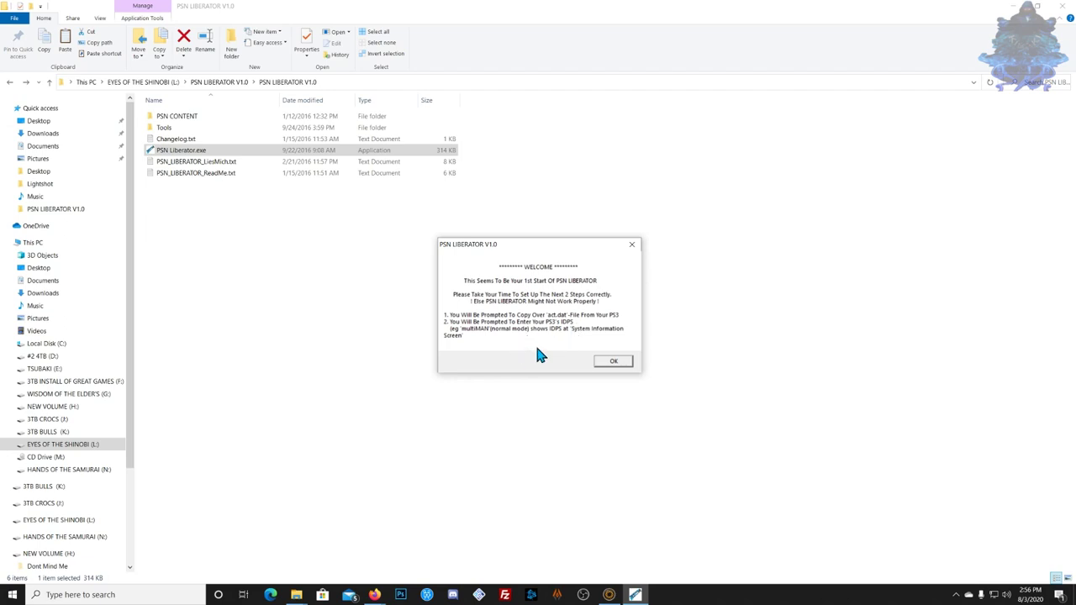
pyautogui.click(617, 363)
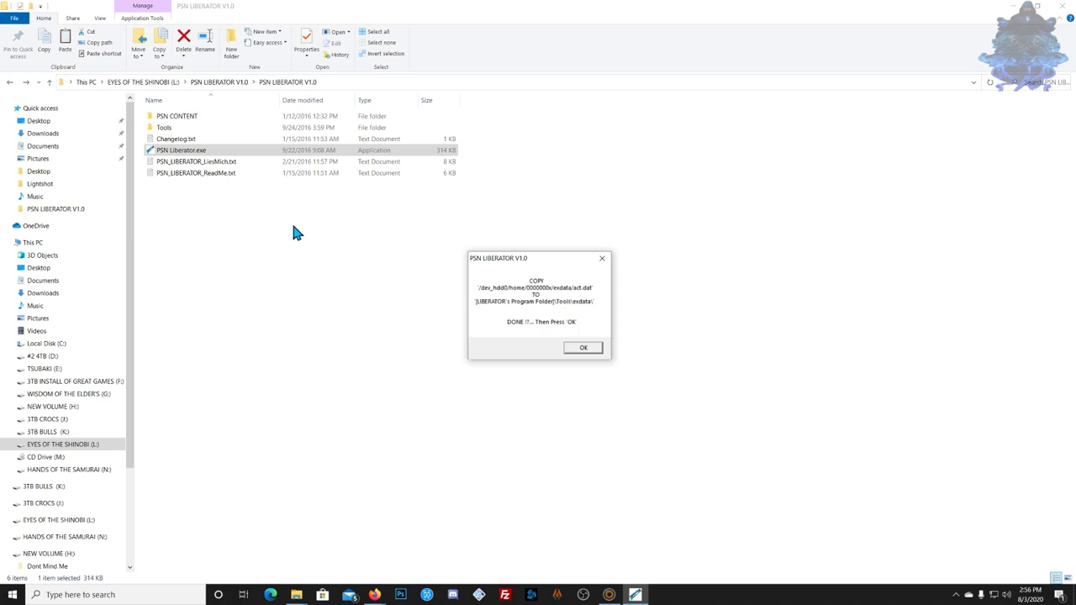
# Verify act.dat is in Tools\exdata and confirm the act.dat copy prompt.
pyautogui.doubleClick(163, 128)
pyautogui.doubleClick(174, 137)
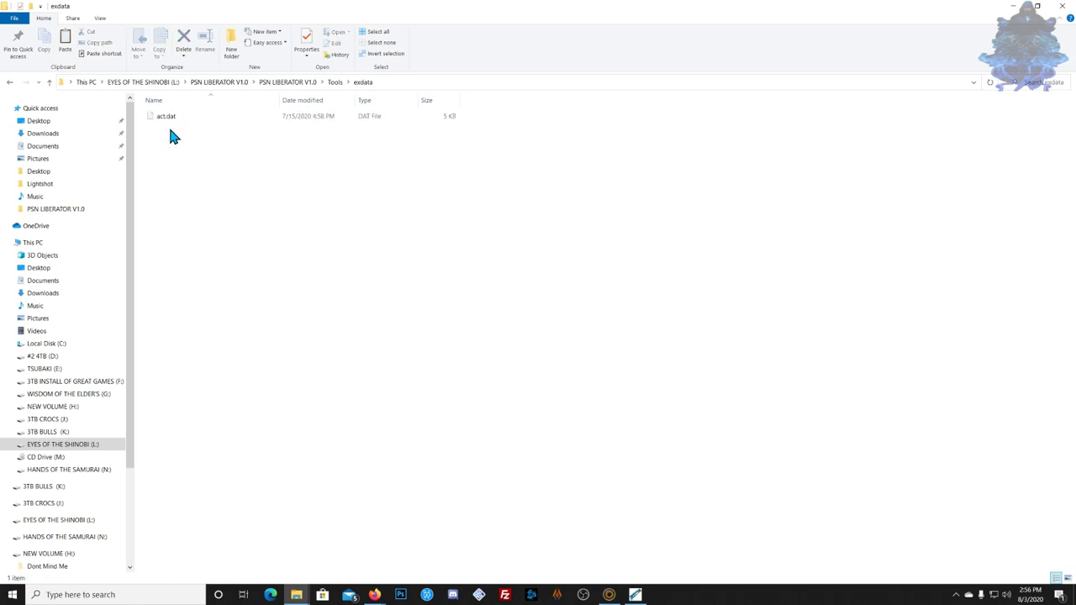
pyautogui.click(636, 595)
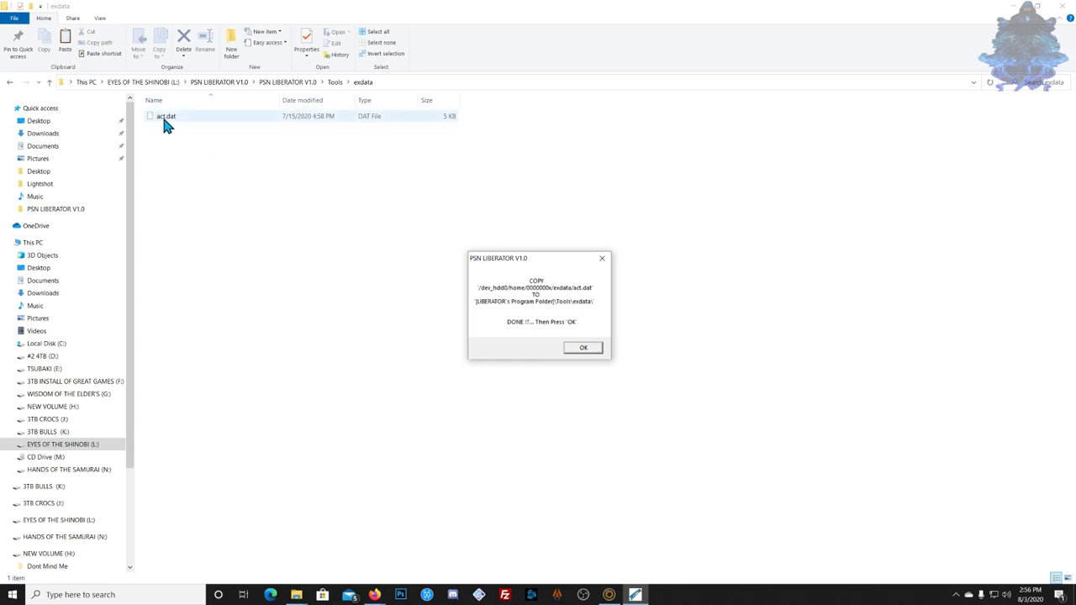
pyautogui.click(583, 349)
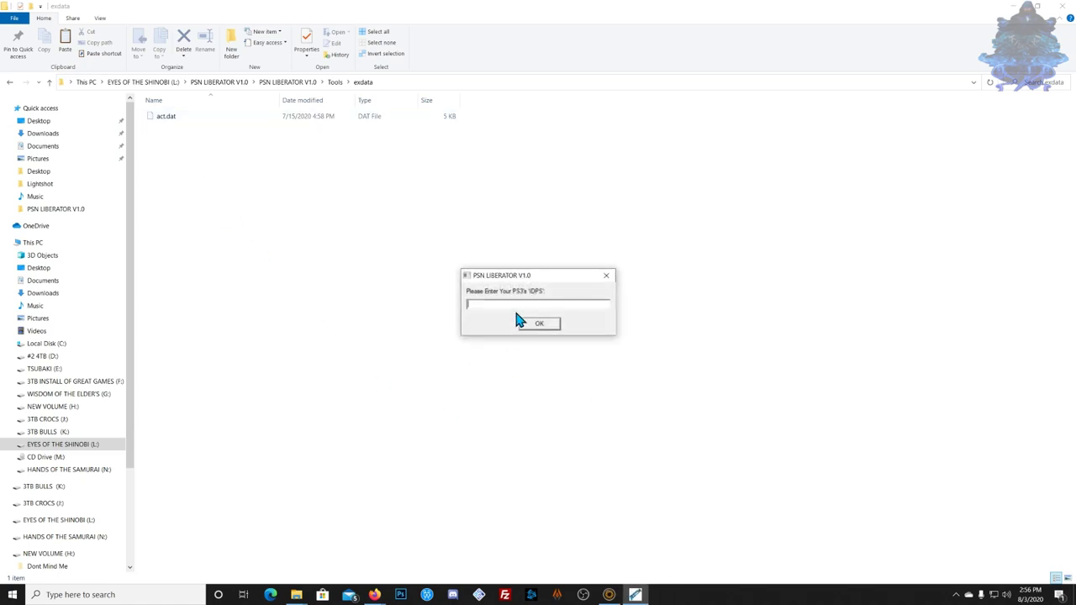
# Open MY IDPS.txt from the GAME - RAP - IDPS- ACT.DAT folder.
pyautogui.click(9, 84)
pyautogui.click(10, 85)
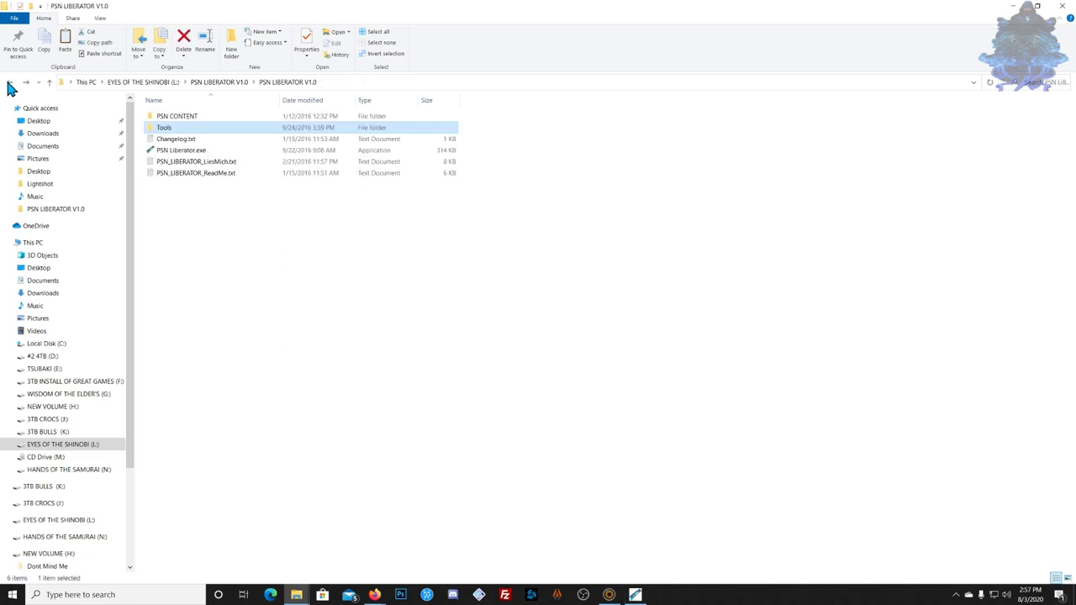
pyautogui.click(10, 85)
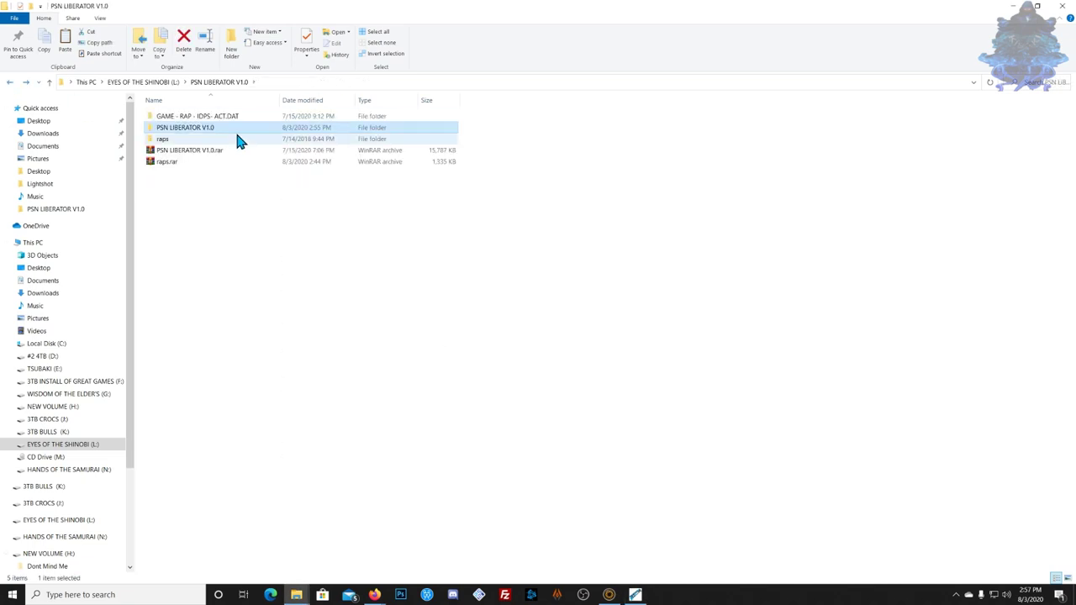
pyautogui.click(196, 117)
pyautogui.doubleClick(196, 118)
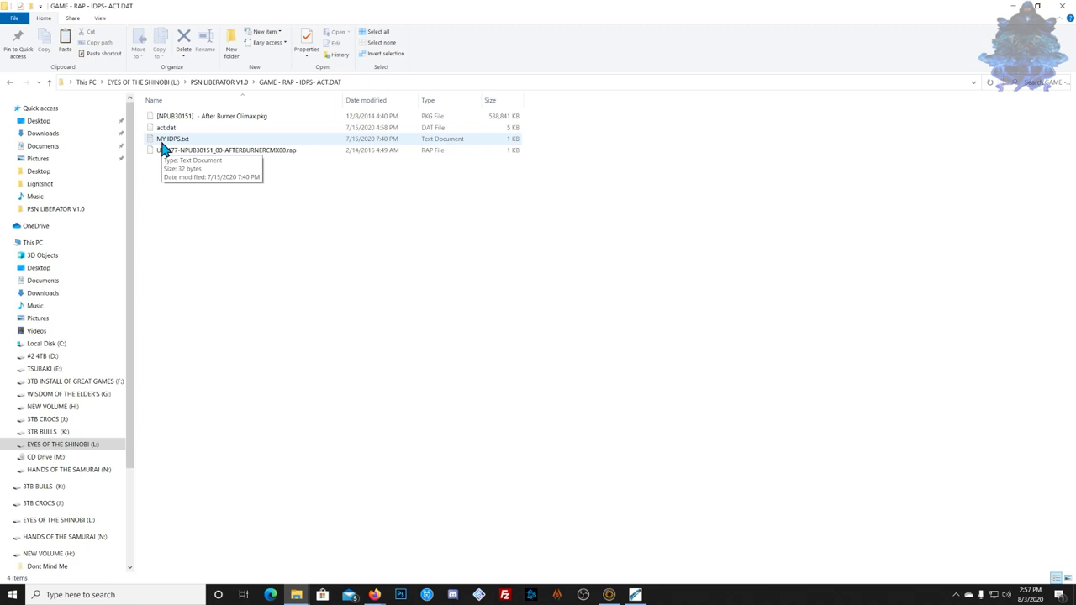
pyautogui.doubleClick(164, 140)
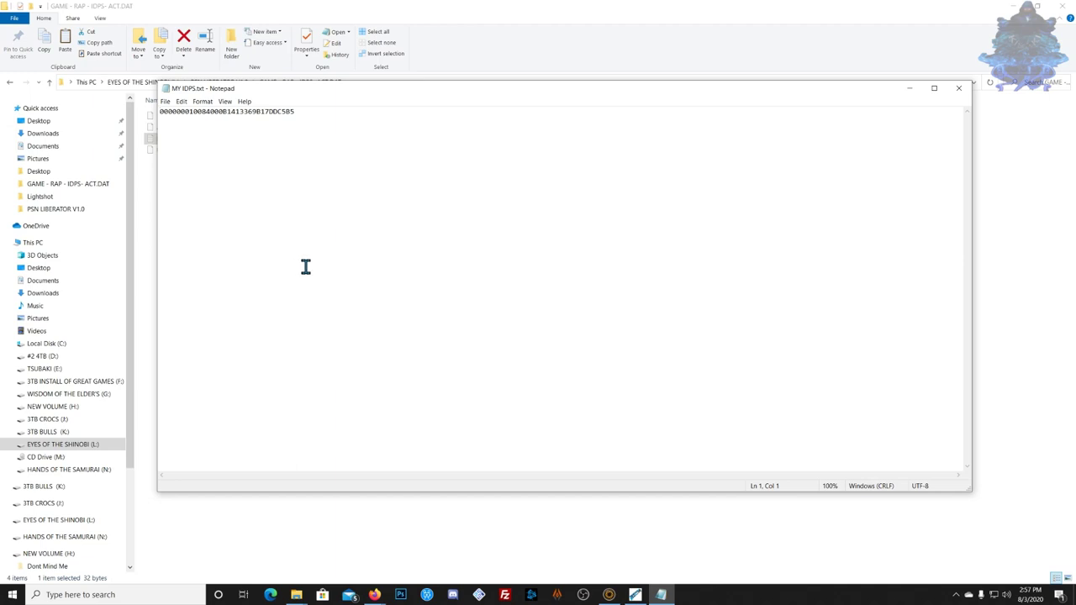
# Copy the IDPS string from MY IDPS.txt into PSN Liberator's IDPS field.
pyautogui.click(610, 595)
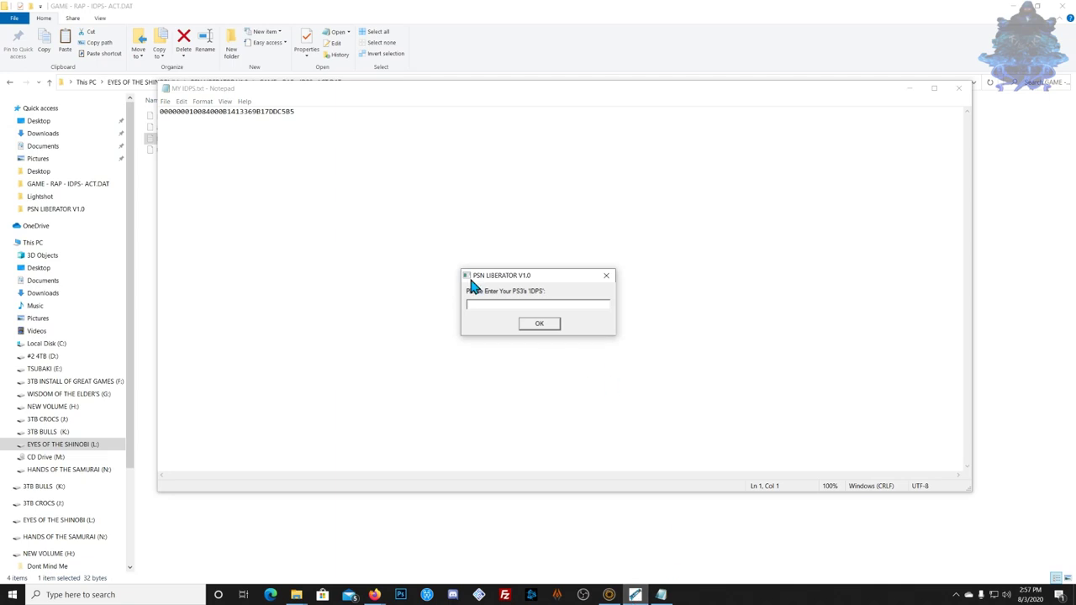
pyautogui.moveTo(298, 112); pyautogui.dragTo(160, 111)
pyautogui.rightClick(172, 112)
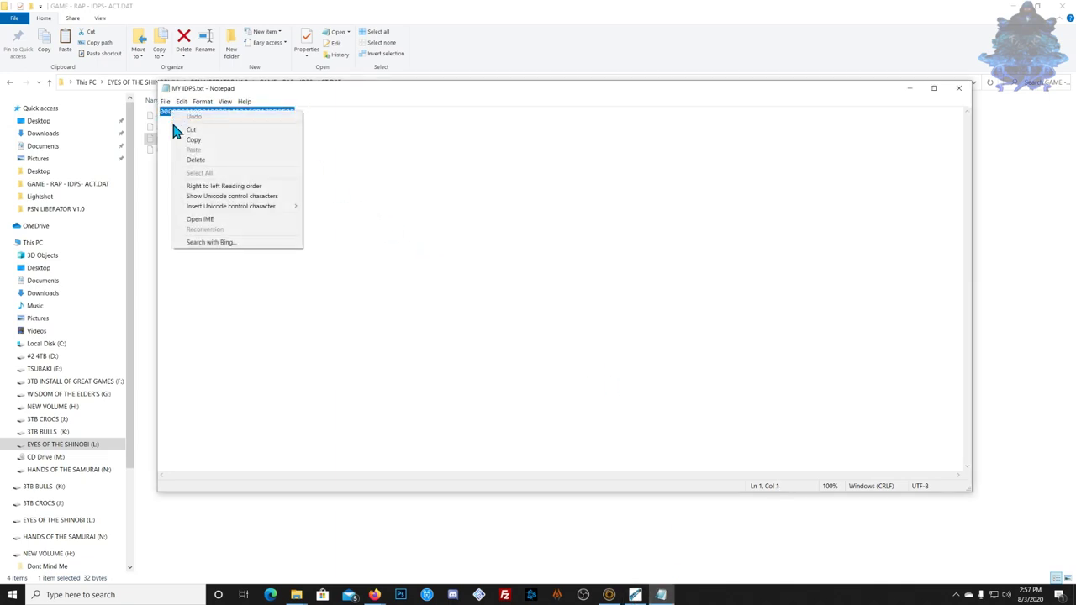
pyautogui.click(194, 139)
pyautogui.click(635, 594)
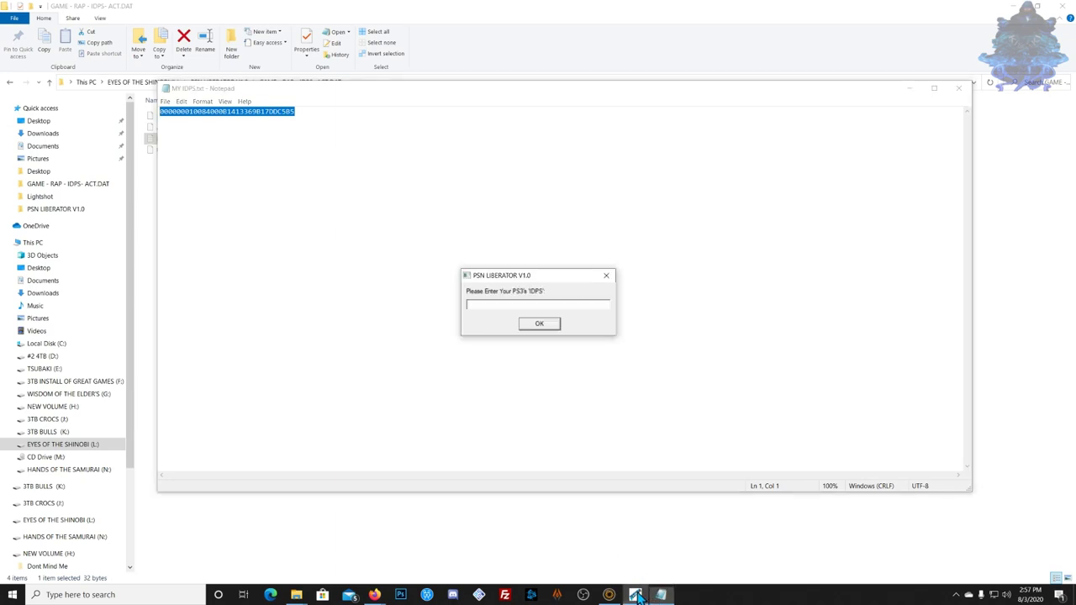
pyautogui.rightClick(486, 304)
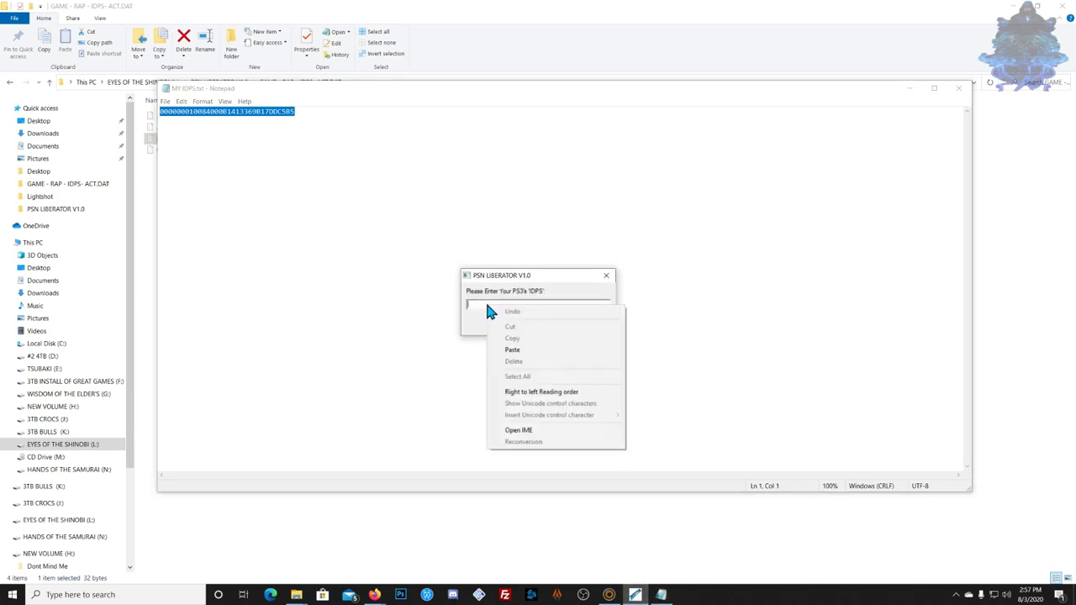
pyautogui.click(514, 351)
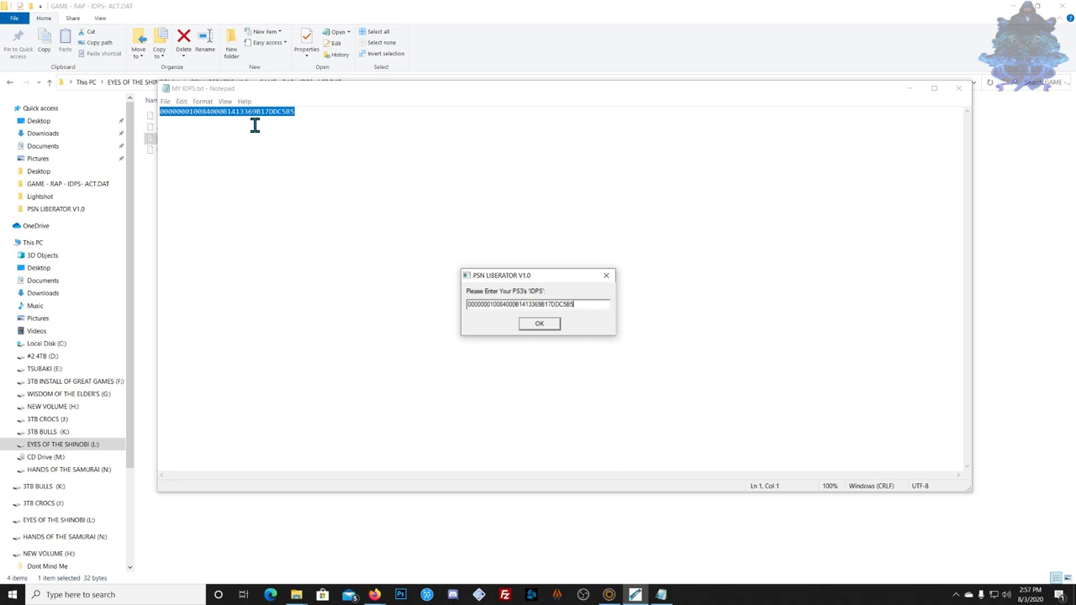
# Submit the IDPS, dismiss the setup notes and close MY IDPS.txt.
pyautogui.click(542, 326)
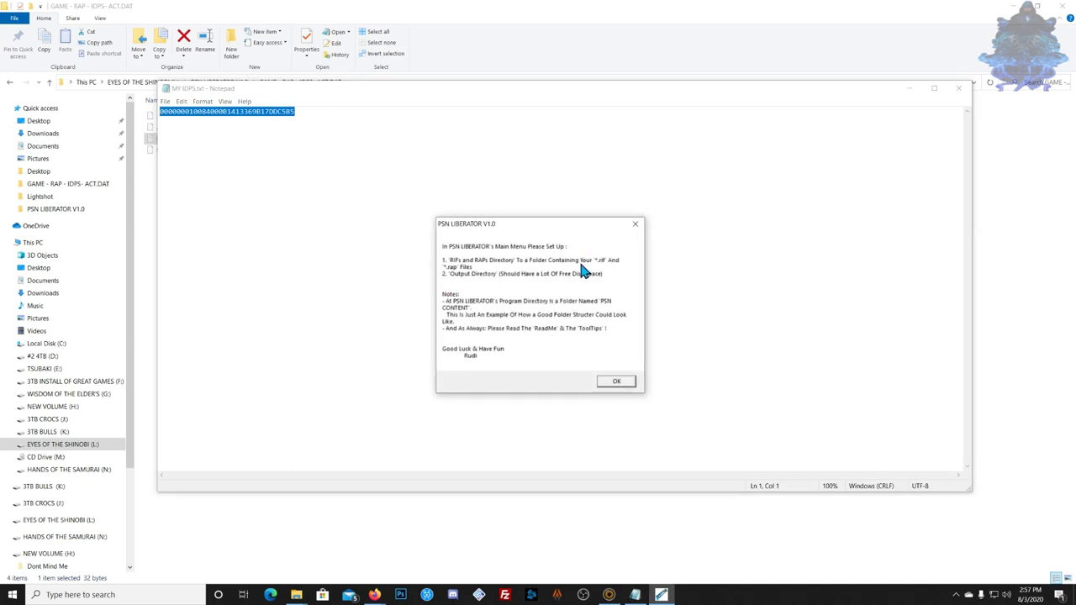
pyautogui.click(605, 382)
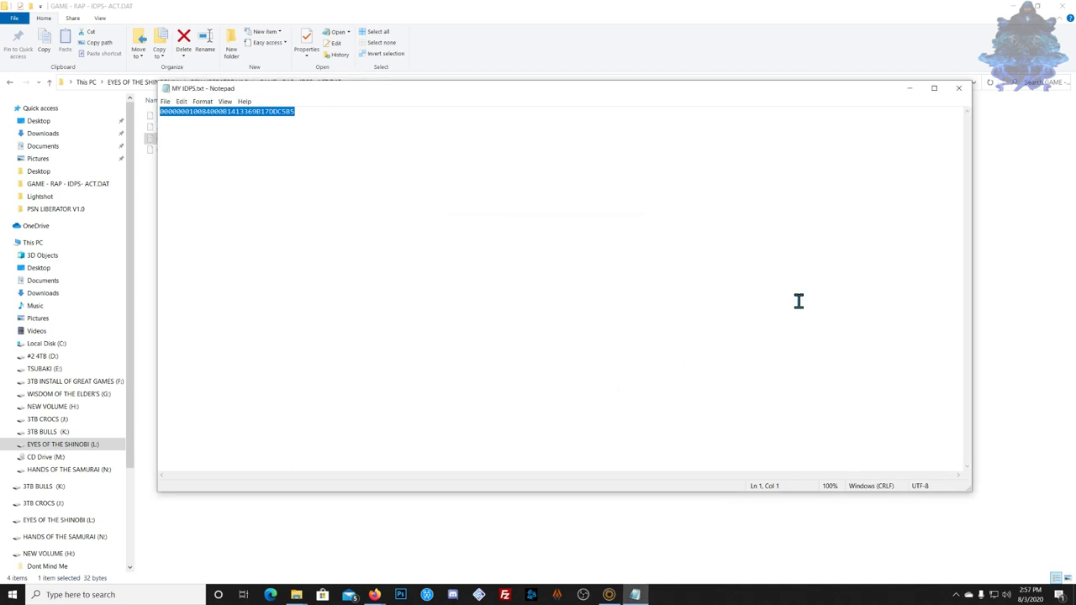
pyautogui.click(788, 87)
pyautogui.click(959, 88)
pyautogui.moveTo(514, 165); pyautogui.dragTo(591, 185)
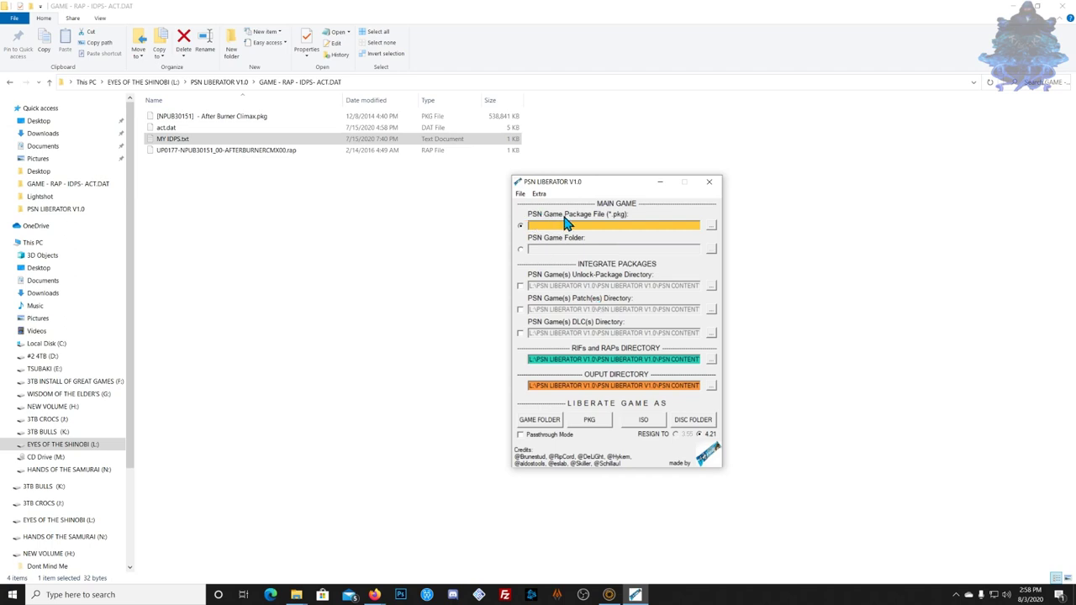
pyautogui.click(711, 225)
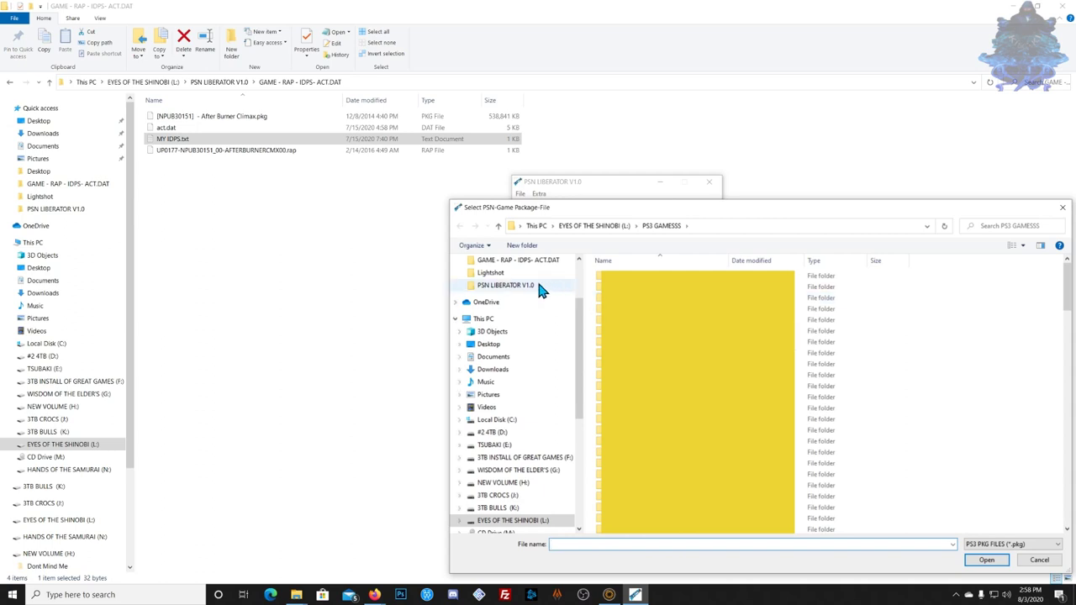
# Choose [NPUB30151] - After Burner Climax.pkg from GAME - RAP - IDPS- ACT.DAT as the package file.
pyautogui.click(511, 288)
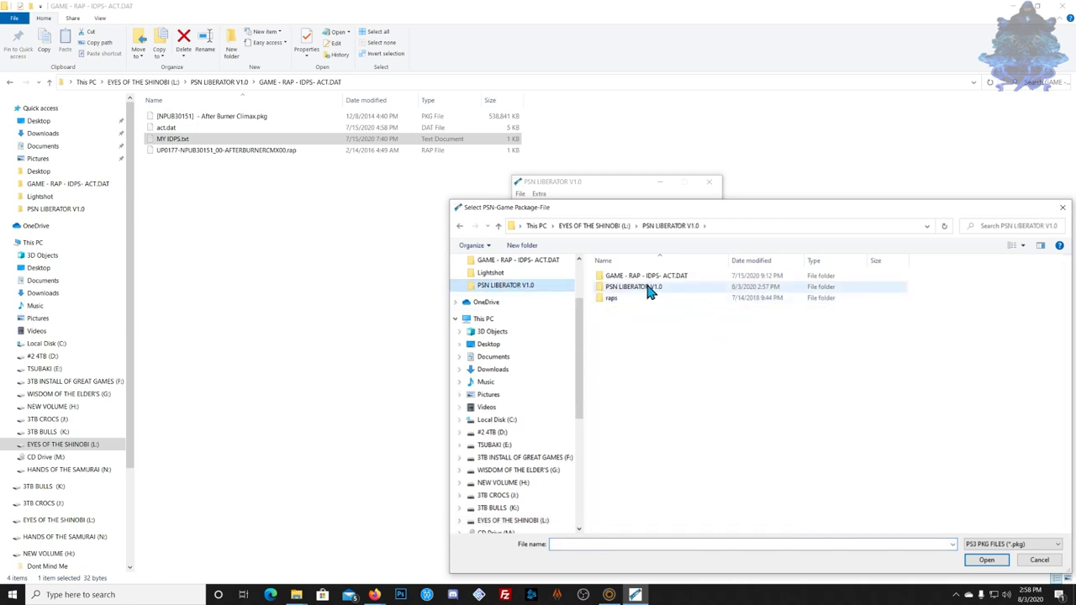
pyautogui.doubleClick(649, 277)
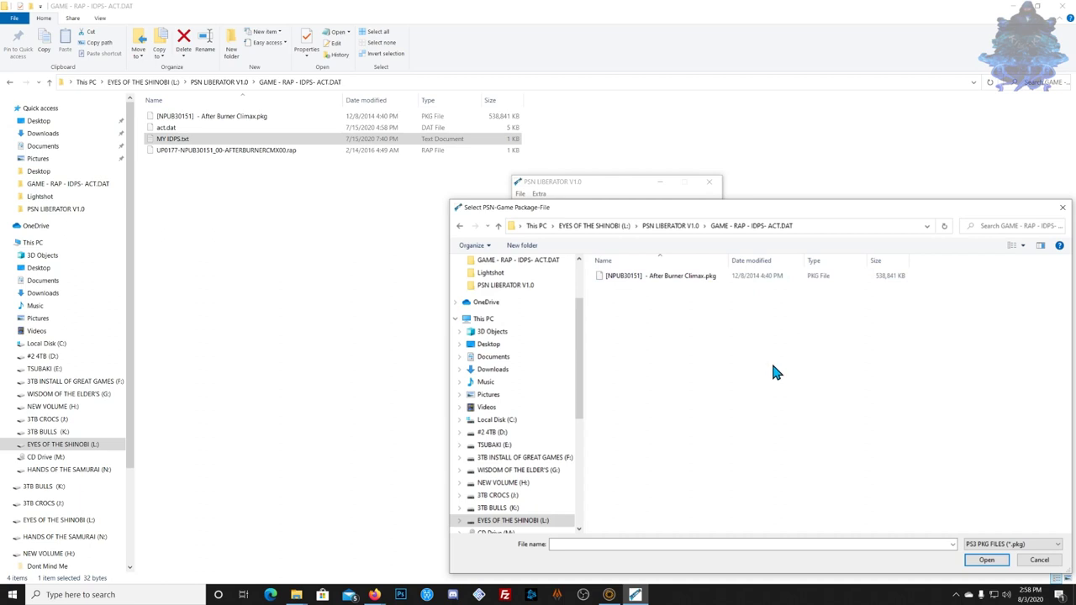
pyautogui.click(666, 282)
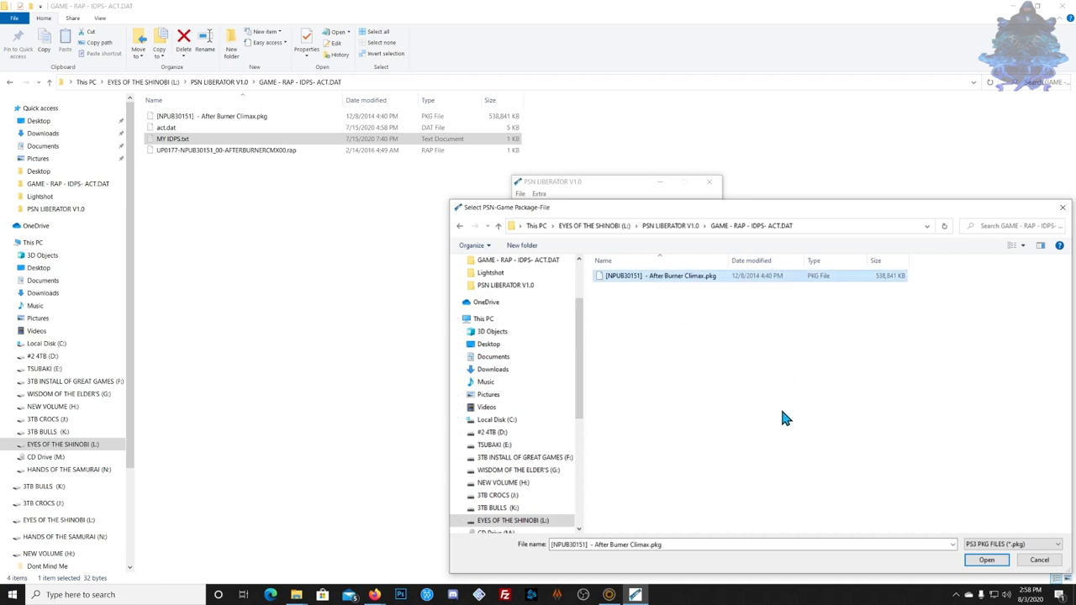
pyautogui.click(986, 560)
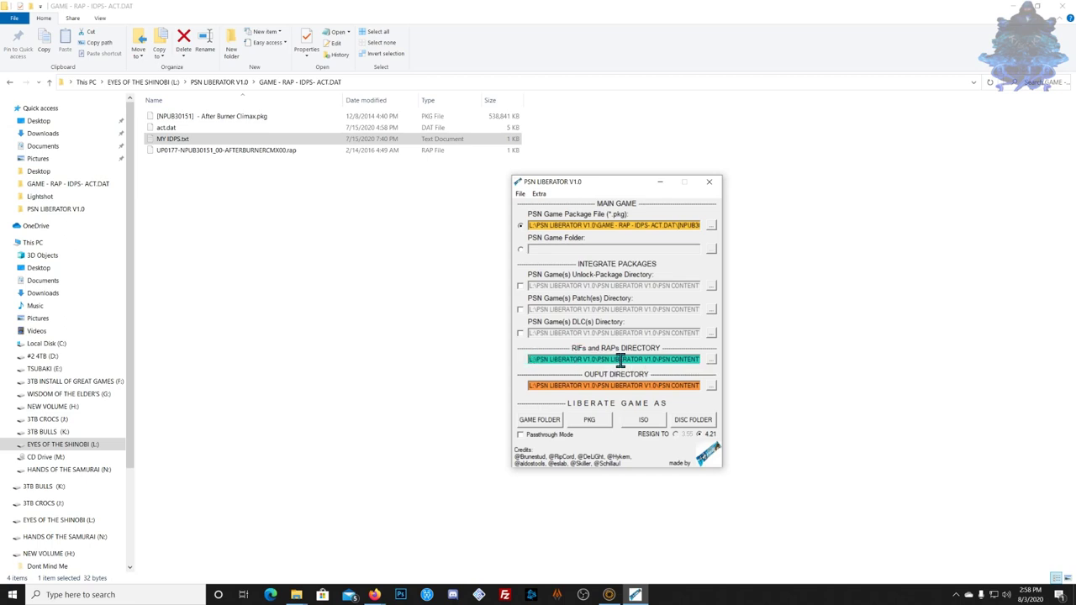
# Set the RIFs and RAPs directory to PSN CONTENT\RIFsRAPs and return to PSN Liberator.
pyautogui.click(711, 360)
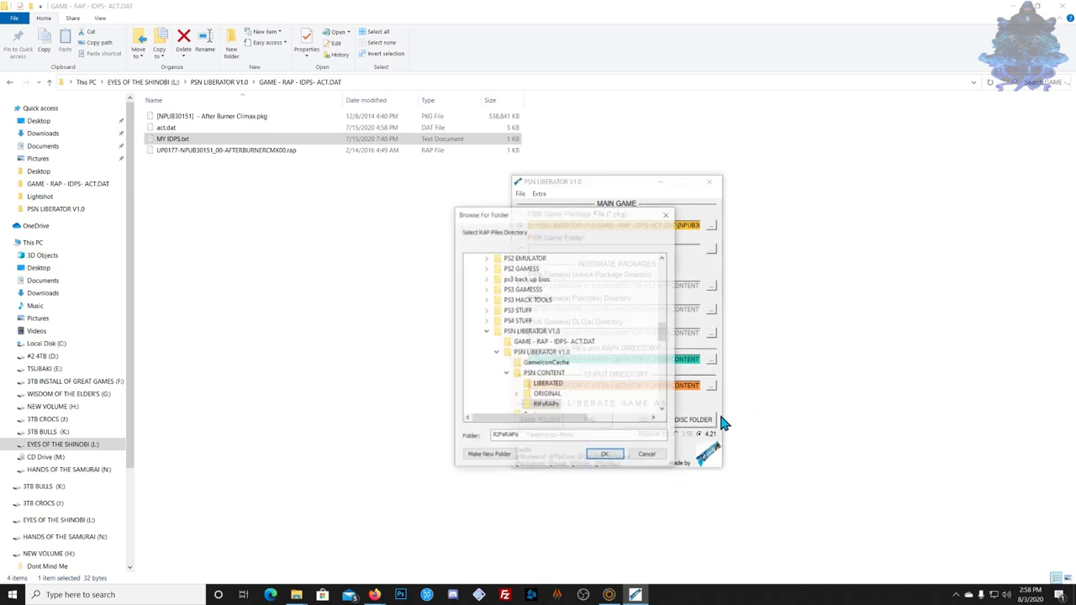
pyautogui.click(545, 406)
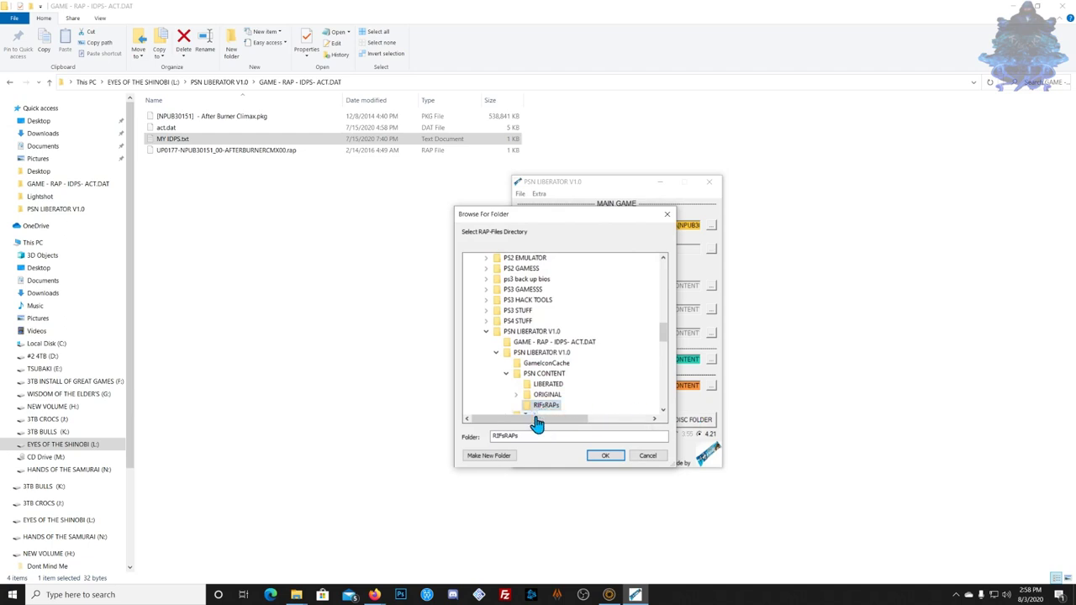
pyautogui.click(605, 456)
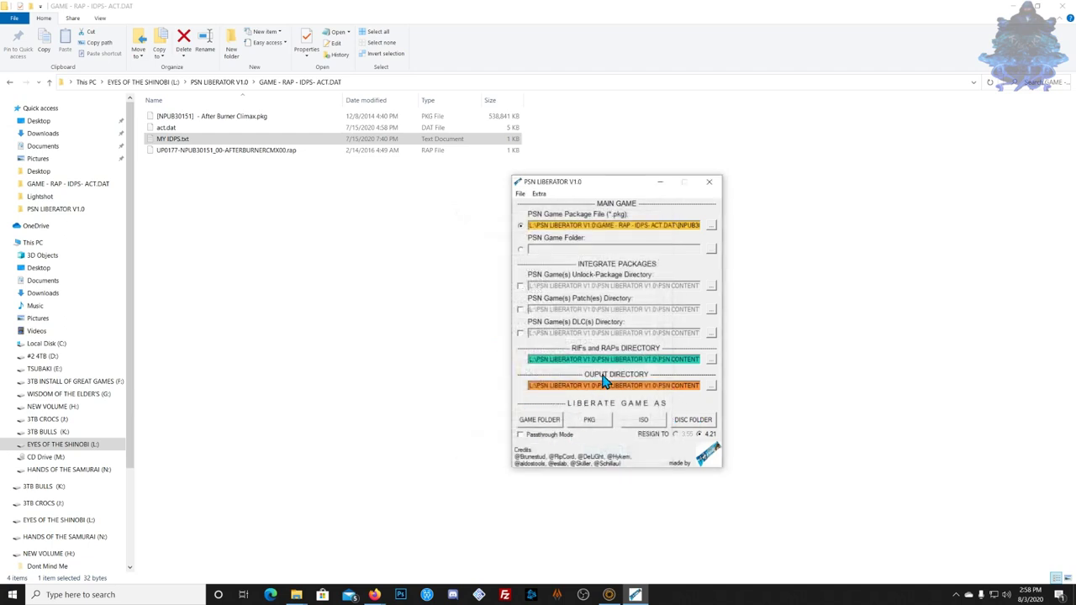
pyautogui.click(9, 82)
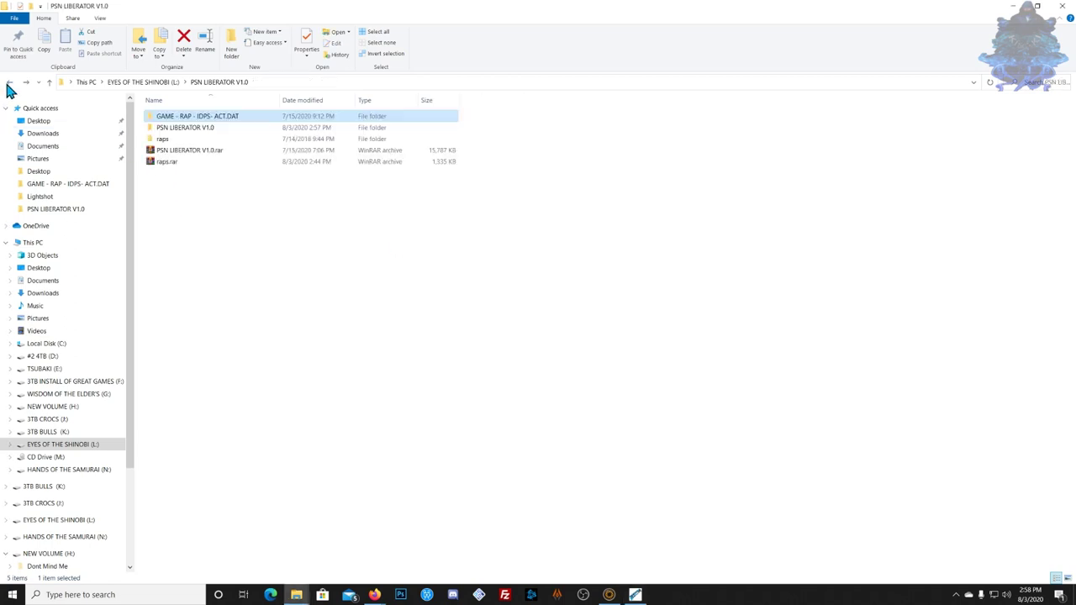
pyautogui.doubleClick(189, 130)
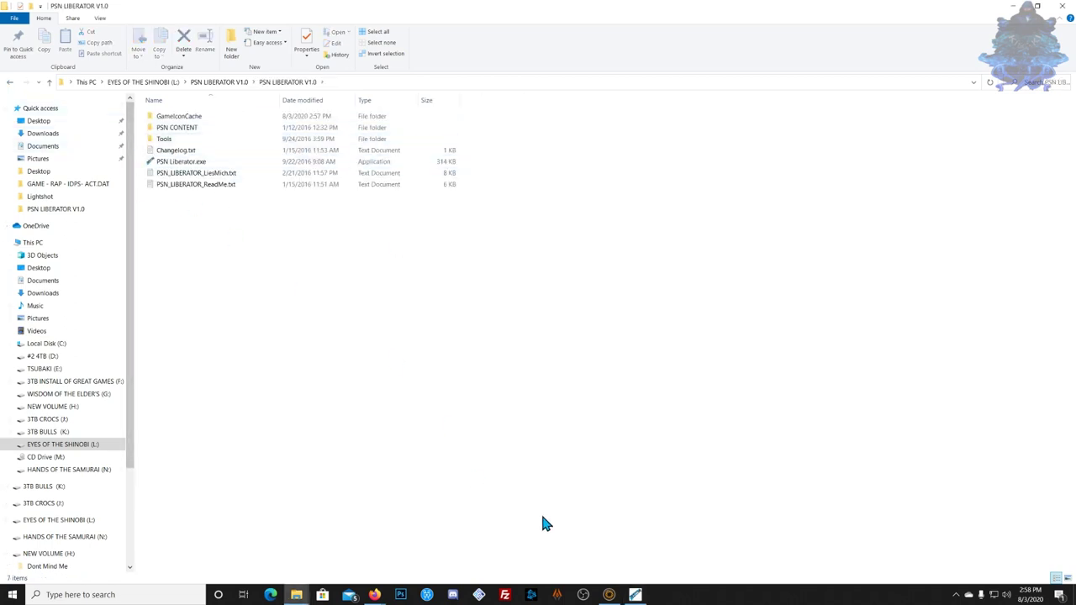
pyautogui.click(635, 594)
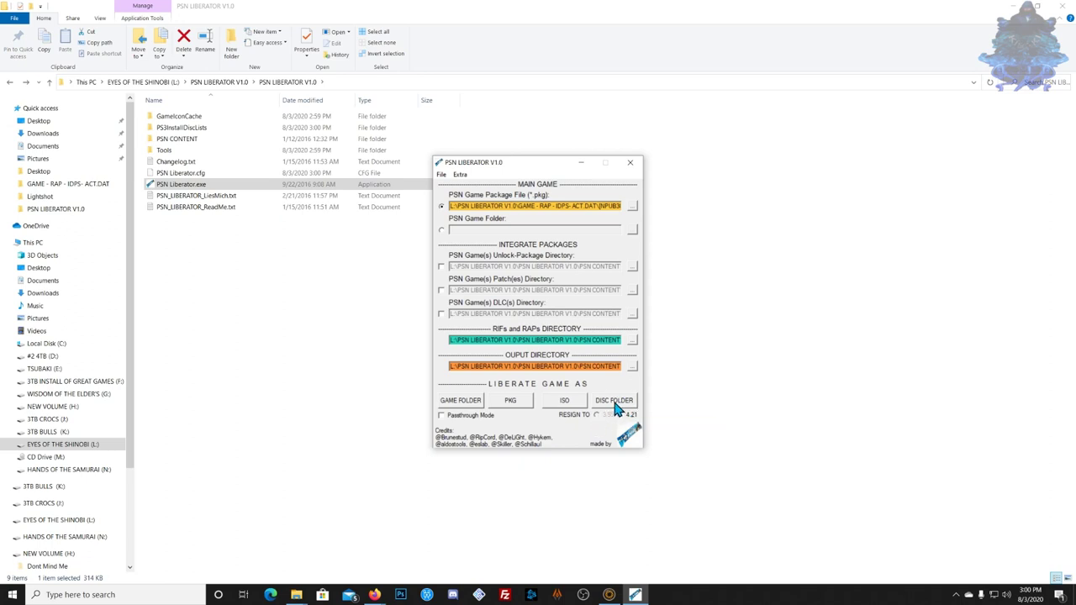
# Liberate After Burner Climax as a disc folder, check the log's success and RAP entries, then close it.
pyautogui.click(618, 407)
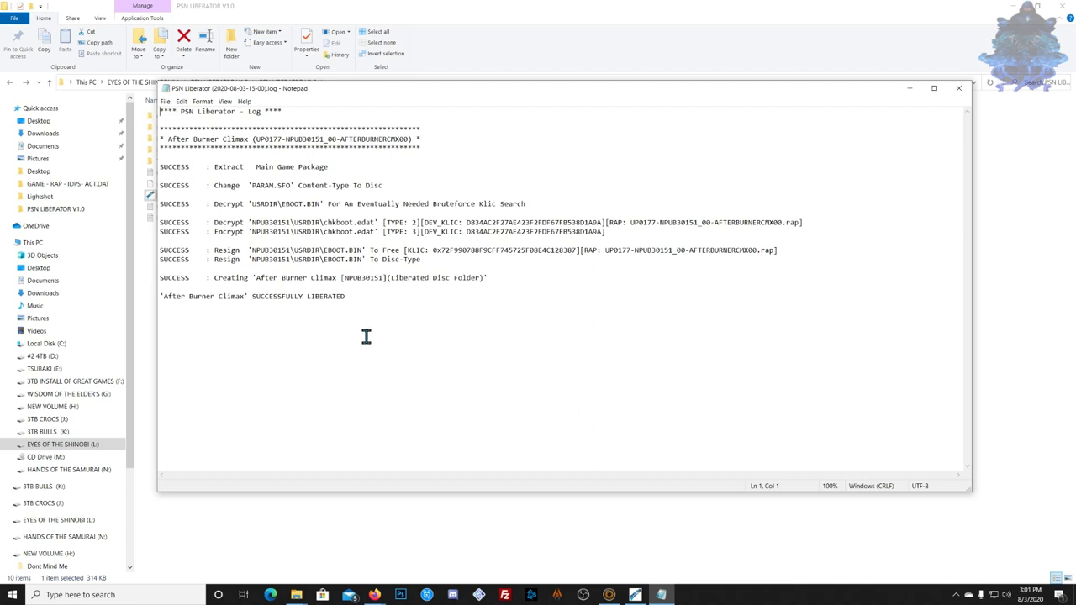
pyautogui.click(254, 304)
pyautogui.moveTo(257, 296); pyautogui.dragTo(307, 296)
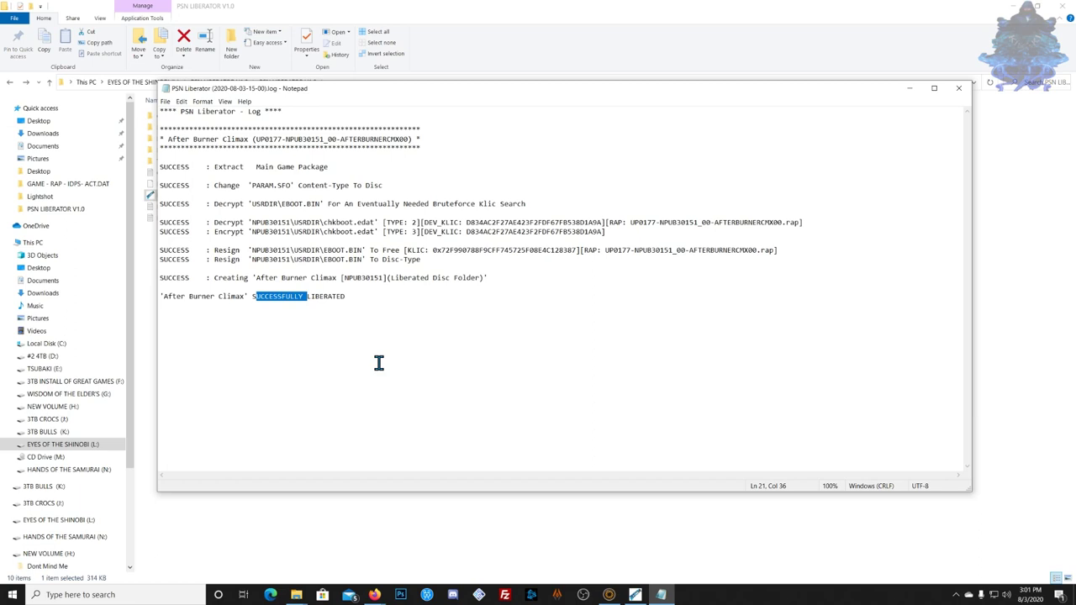
pyautogui.moveTo(585, 250); pyautogui.dragTo(770, 250)
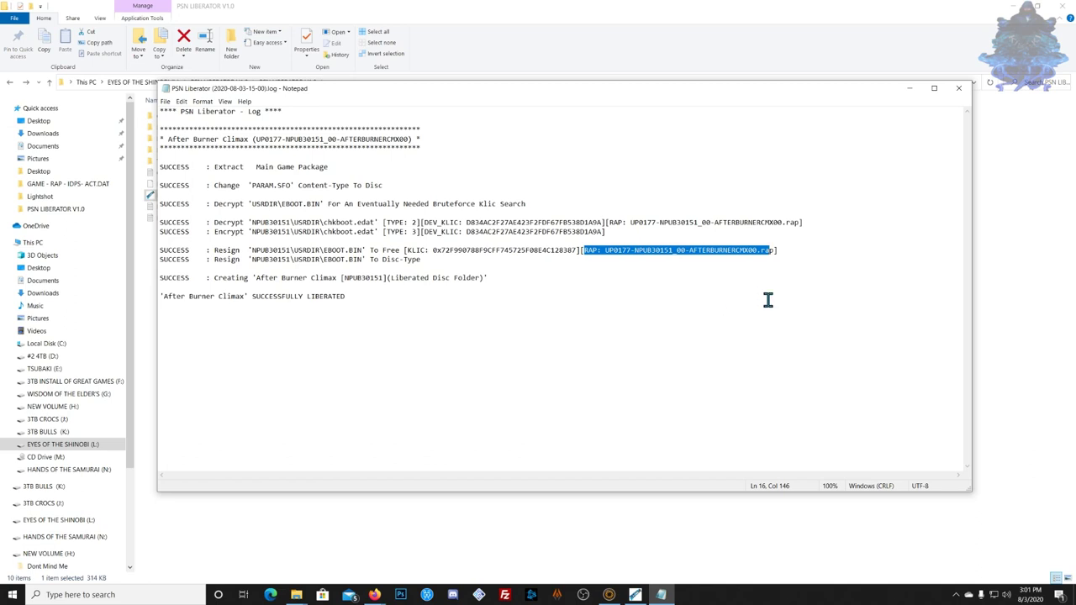
pyautogui.click(959, 89)
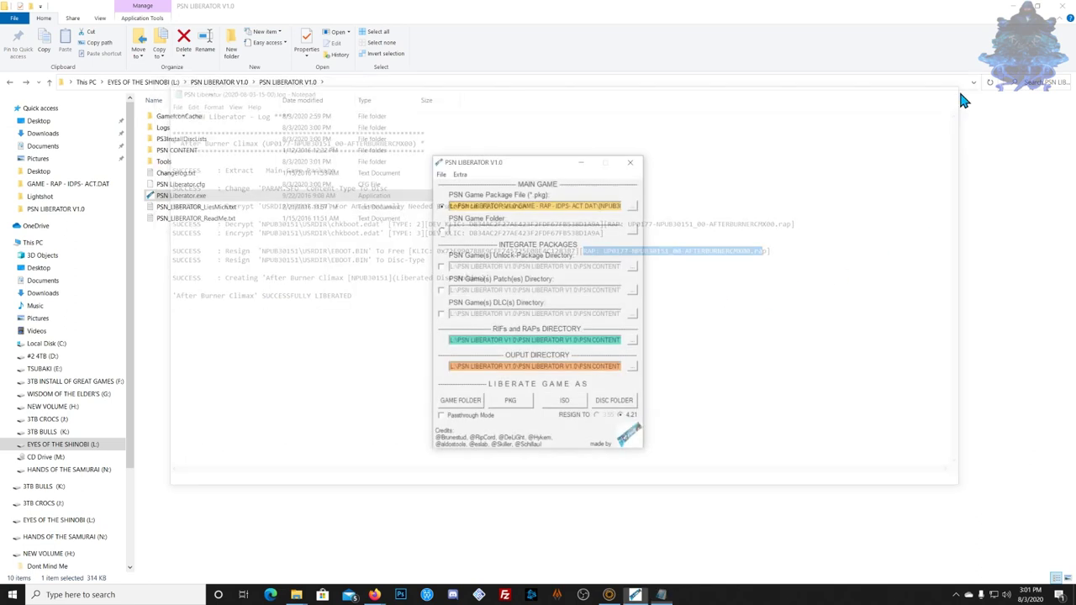
# Close PSN Liberator and browse to PSN CONTENT\LIBERATED, widening the Name column.
pyautogui.click(630, 162)
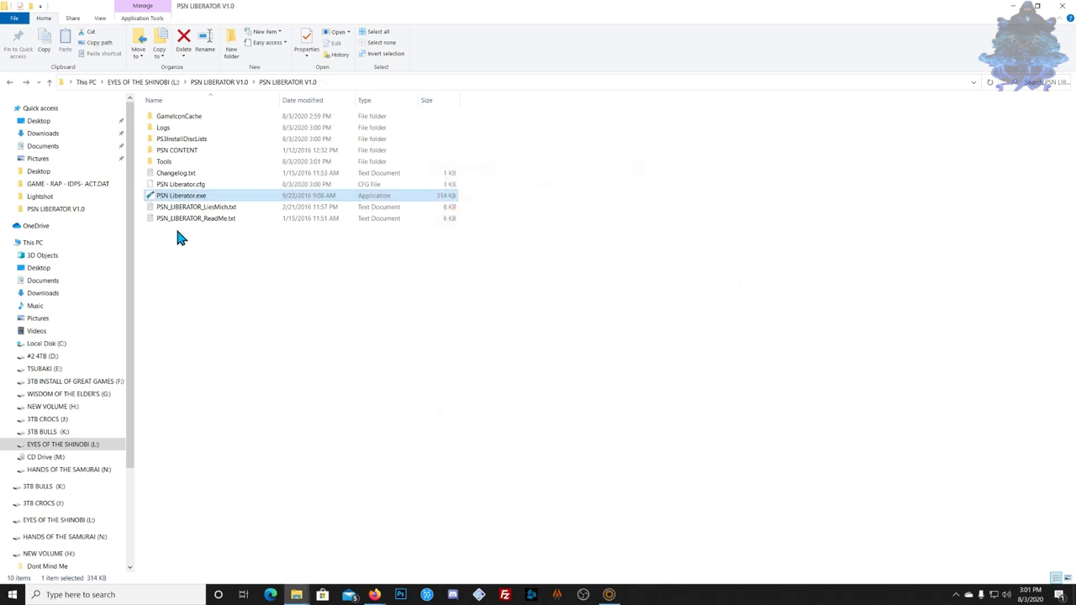
pyautogui.doubleClick(186, 152)
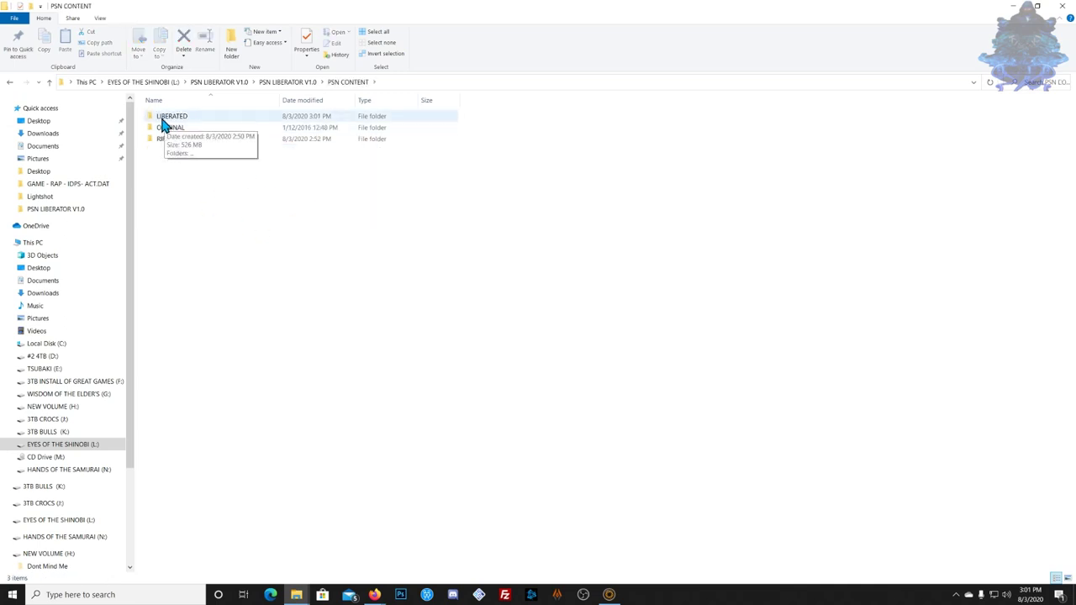
pyautogui.doubleClick(179, 125)
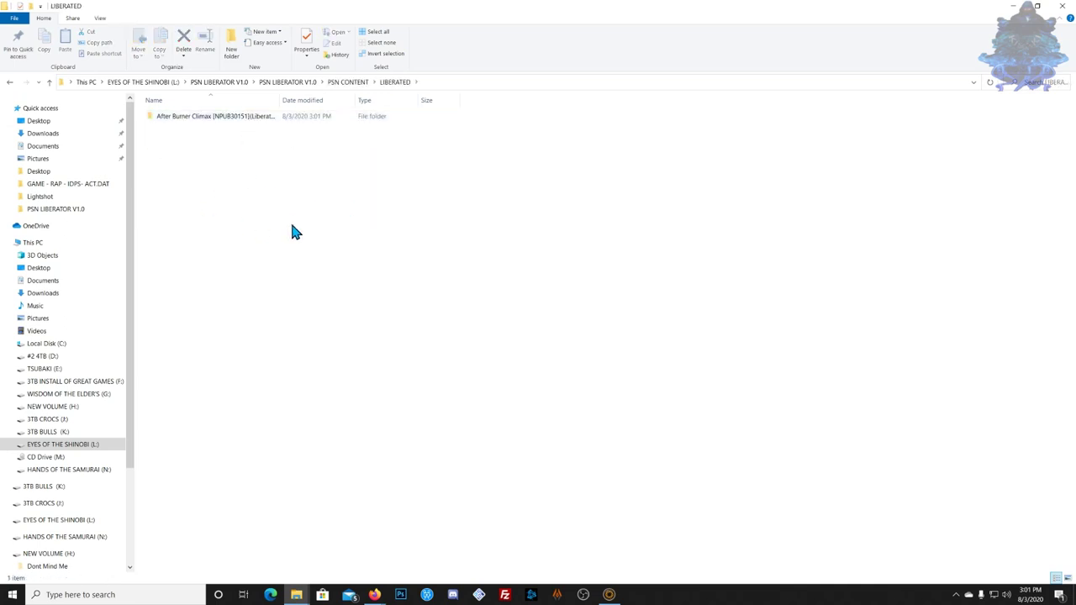
pyautogui.moveTo(280, 100); pyautogui.dragTo(348, 100)
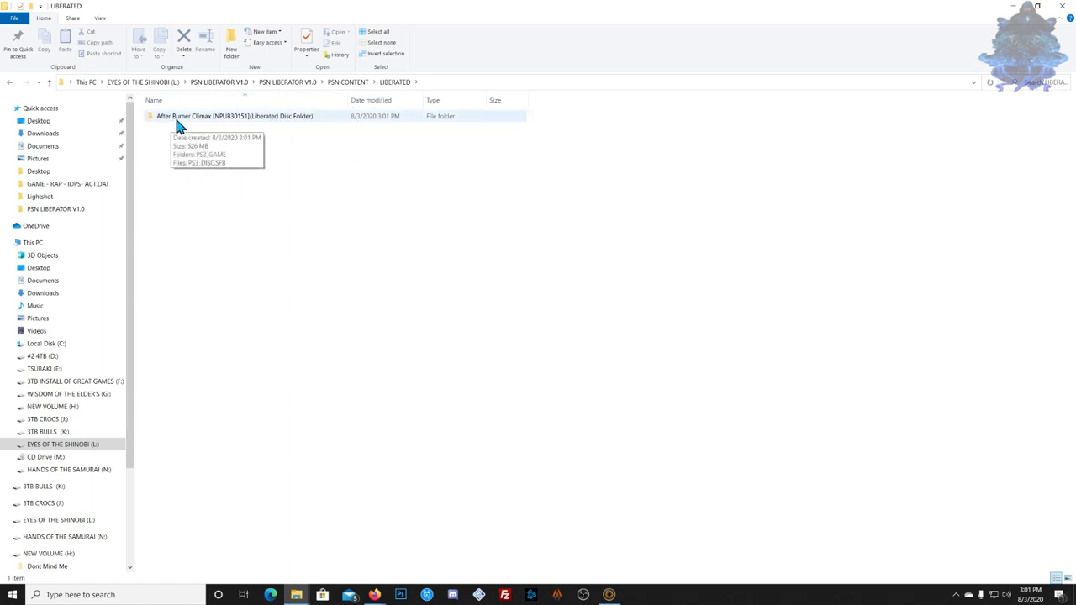
# Inspect the After Burner Climax liberated folder's PS3_GAME contents, then return to LIBERATED.
pyautogui.doubleClick(246, 120)
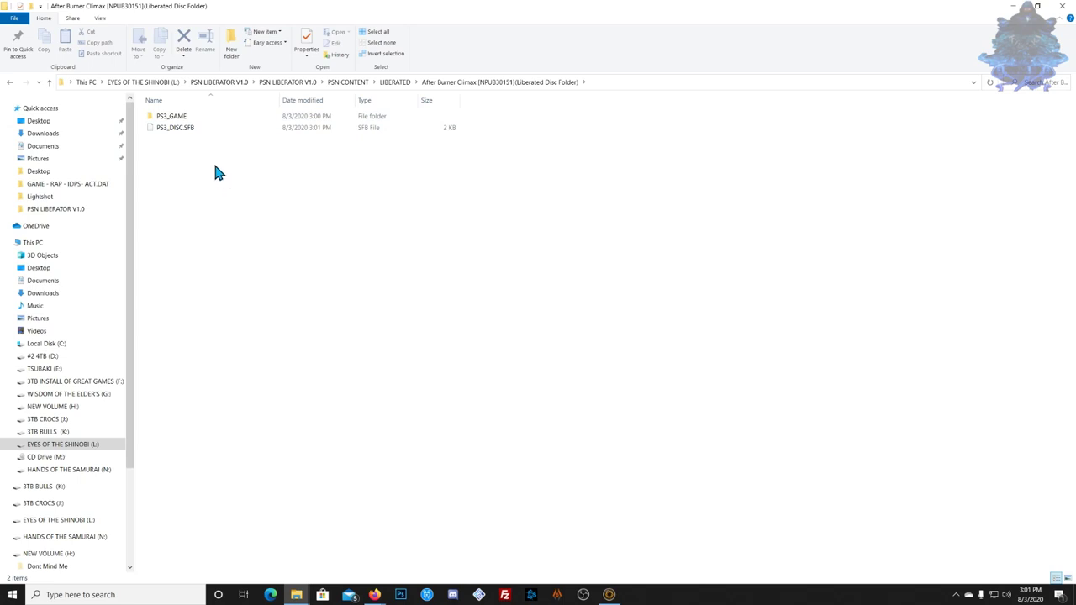
pyautogui.doubleClick(181, 123)
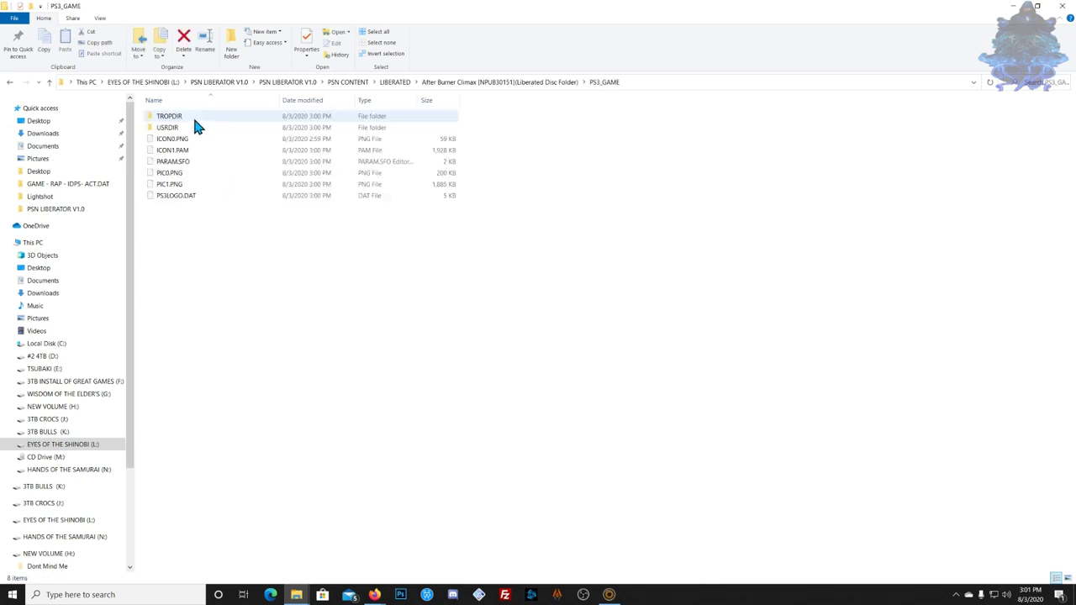
pyautogui.click(9, 82)
pyautogui.click(10, 81)
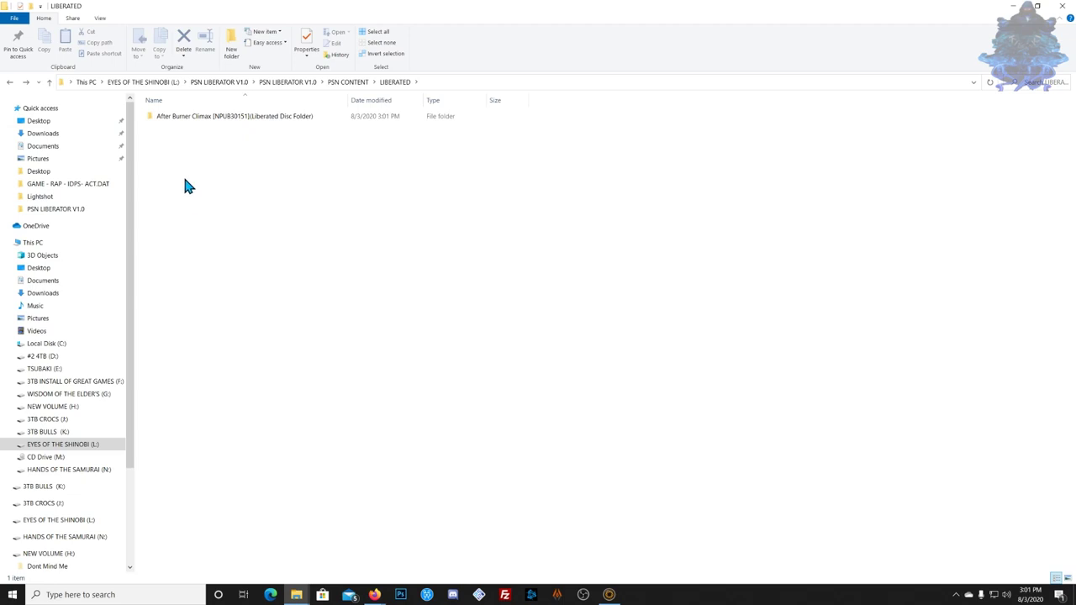
pyautogui.rightClick(183, 119)
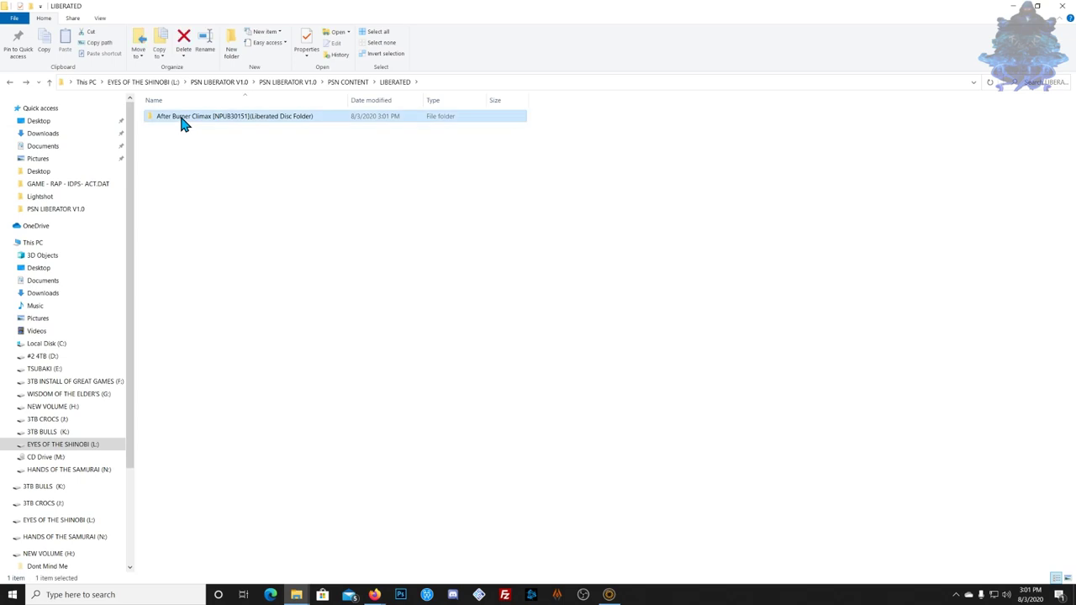
# Copy the After Burner Climax folder and switch to the NEW VOLUME (H:) drive window.
pyautogui.click(216, 315)
pyautogui.moveTo(297, 593)
pyautogui.click(341, 555)
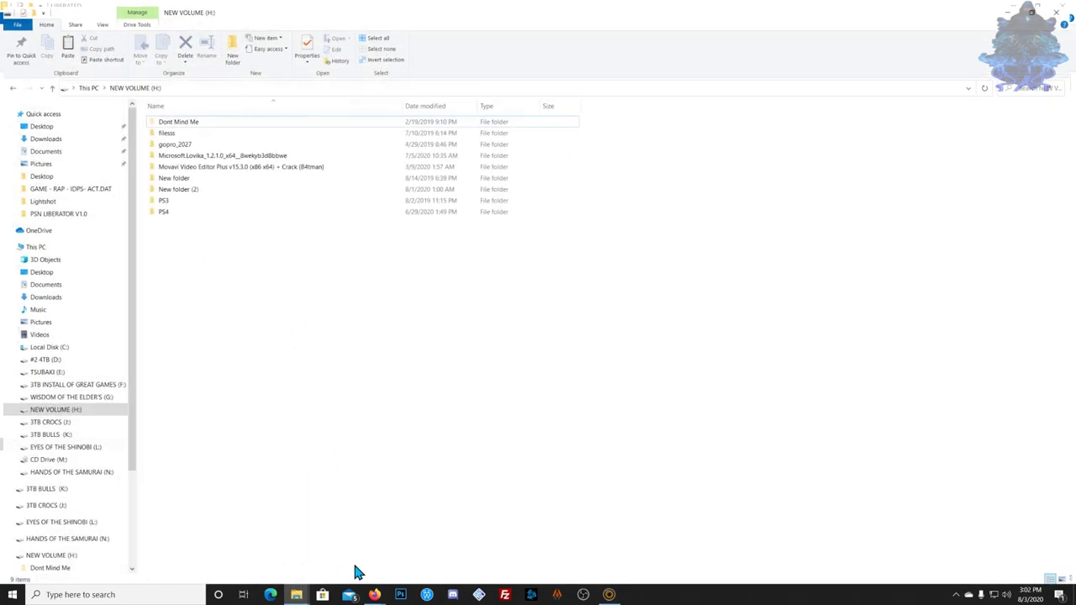
# Select and deselect the drive's nine folders and check the NEW VOLUME (H:) properties.
pyautogui.moveTo(173, 271); pyautogui.dragTo(227, 114)
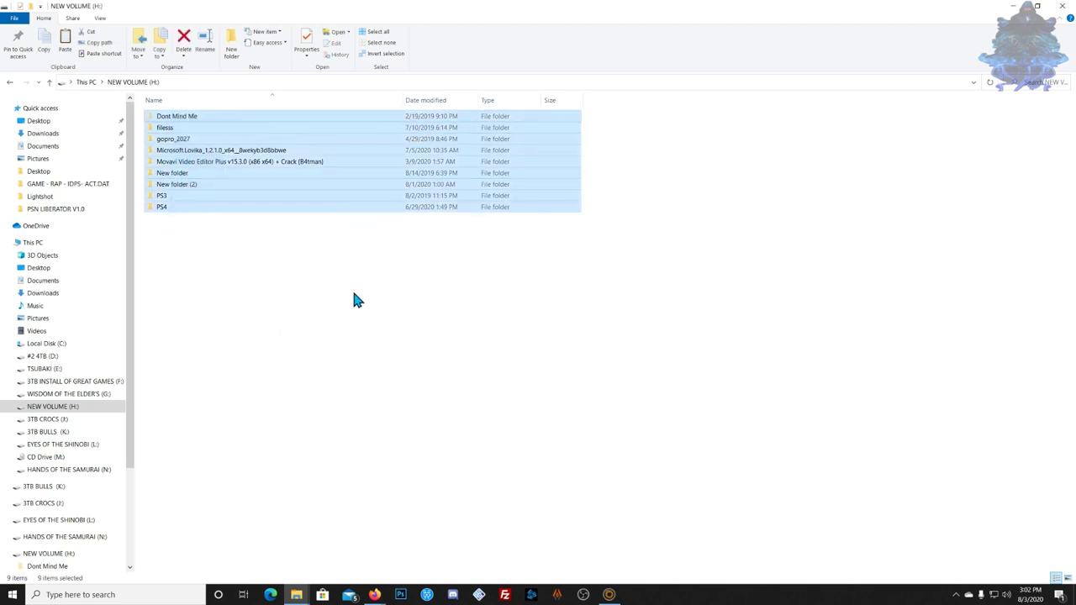
pyautogui.click(288, 328)
pyautogui.moveTo(190, 266); pyautogui.dragTo(228, 115)
pyautogui.click(376, 378)
pyautogui.moveTo(362, 343); pyautogui.dragTo(459, 484)
pyautogui.rightClick(391, 398)
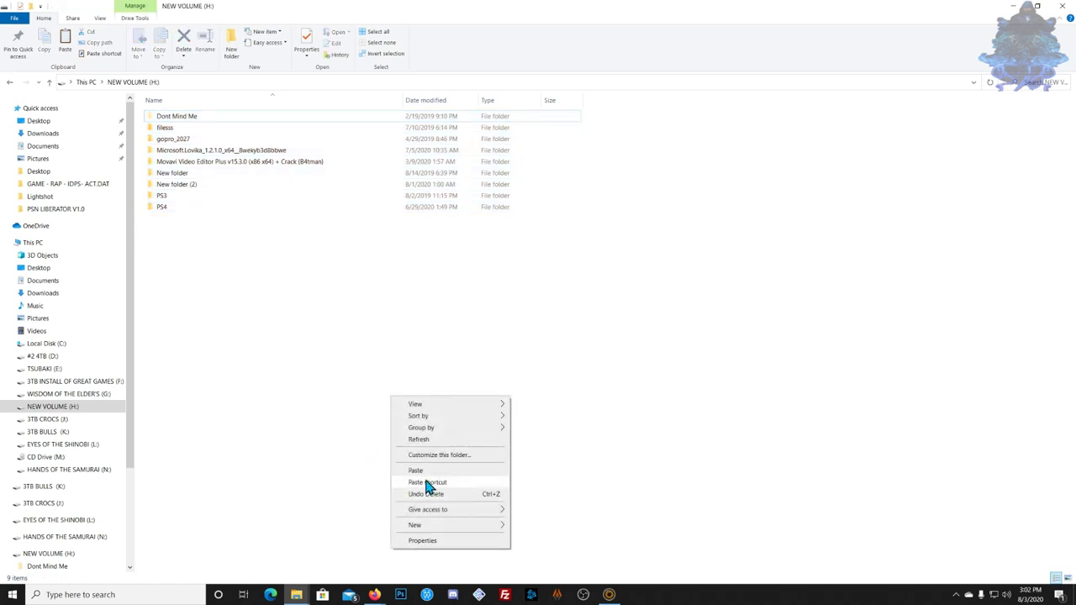
pyautogui.click(422, 541)
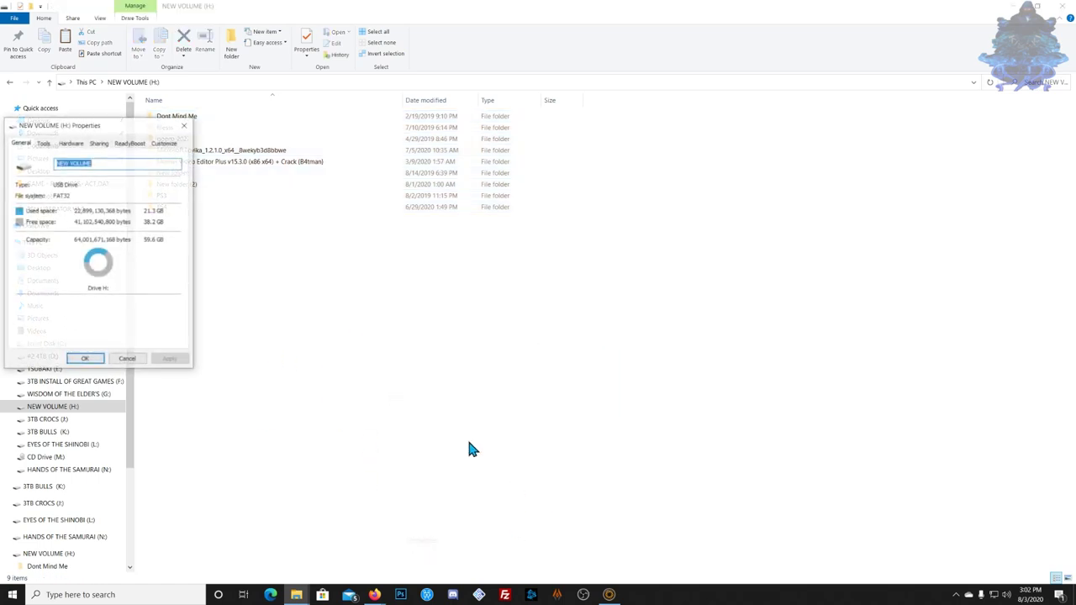
pyautogui.click(185, 126)
# Create a new folder named GAMEZ on the USB drive.
pyautogui.rightClick(345, 423)
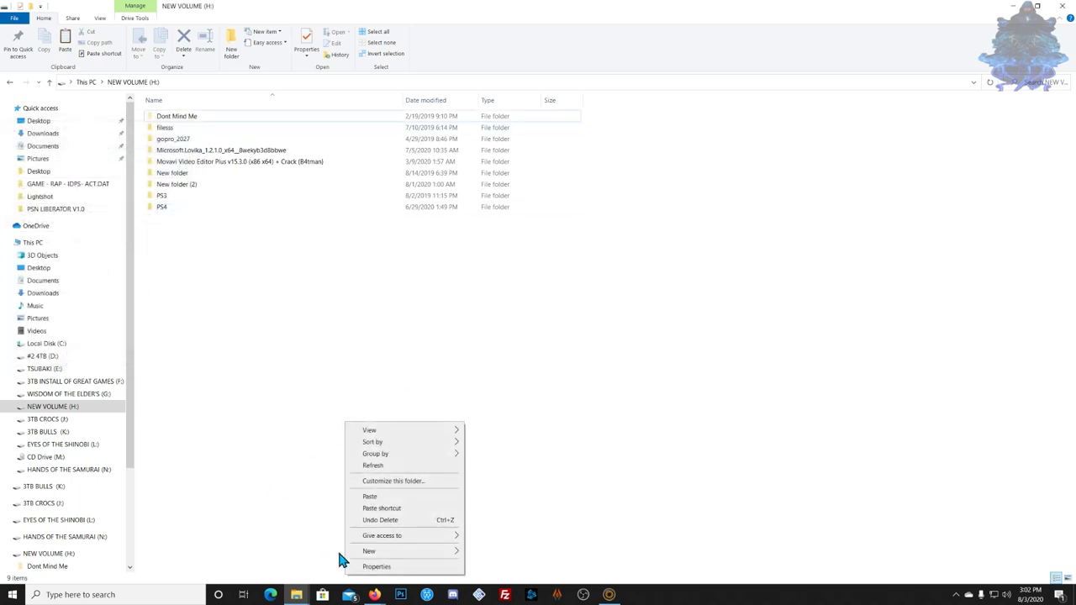
pyautogui.moveTo(375, 554)
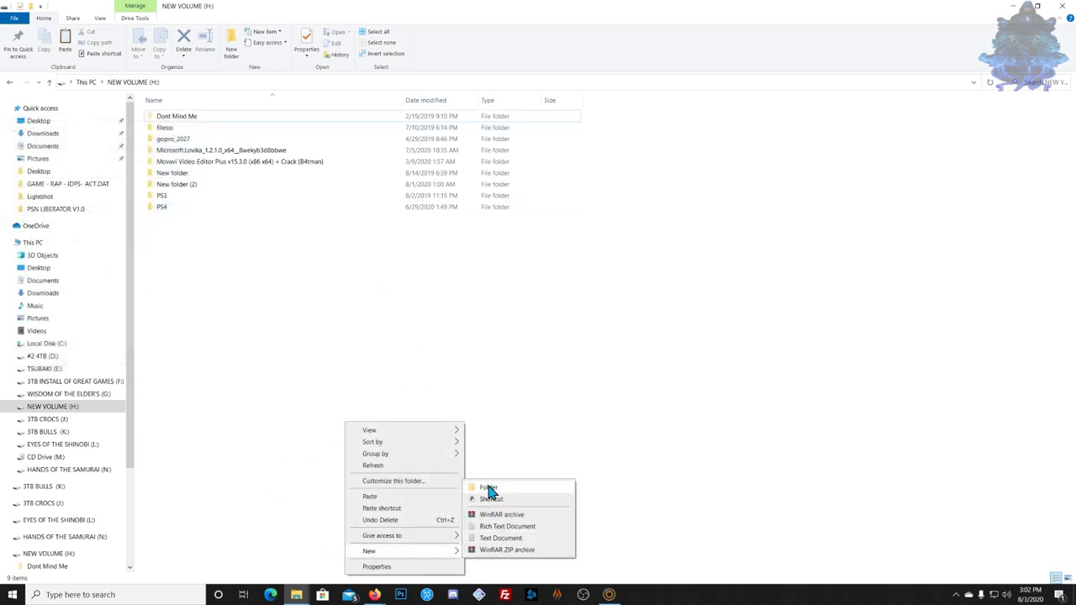
pyautogui.click(488, 490)
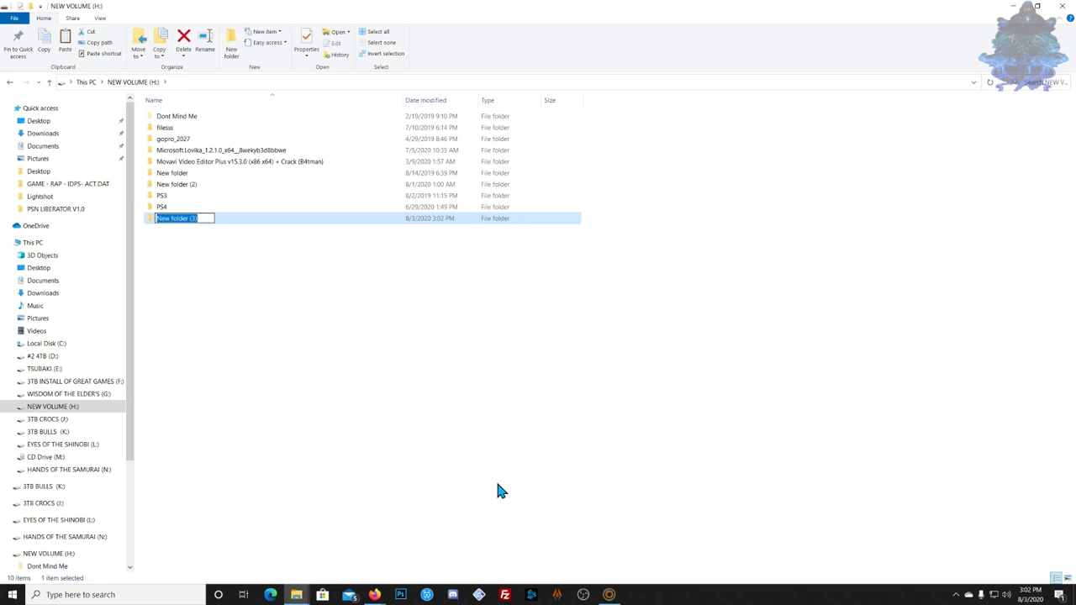
pyautogui.write('GAMEZ')
pyautogui.click(354, 416)
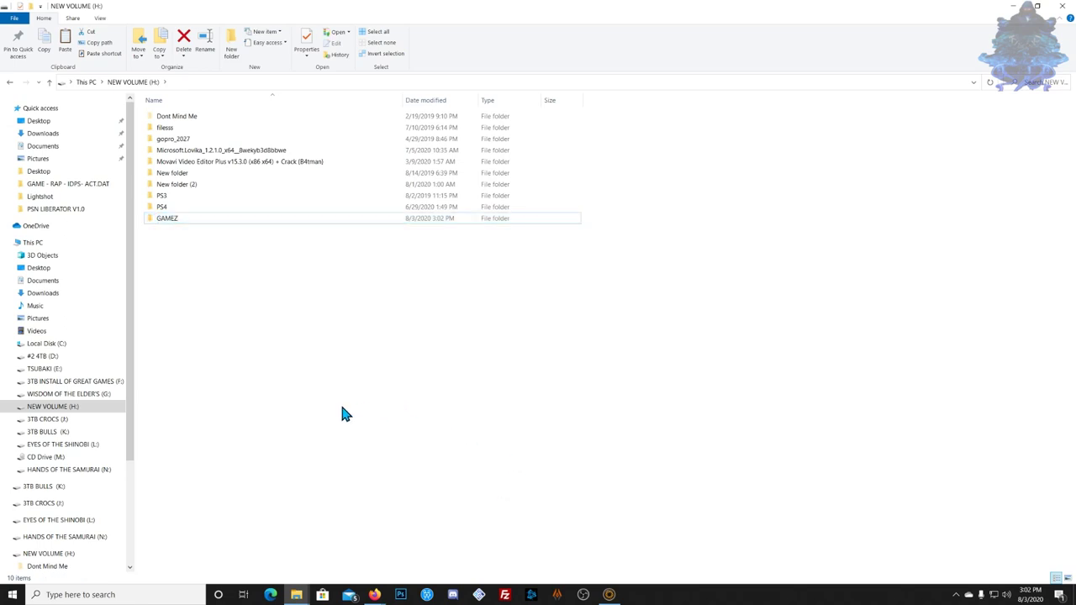
# Paste the After Burner Climax folder into GAMEZ, then bring up the USB drive's eject options.
pyautogui.doubleClick(165, 221)
pyautogui.rightClick(311, 225)
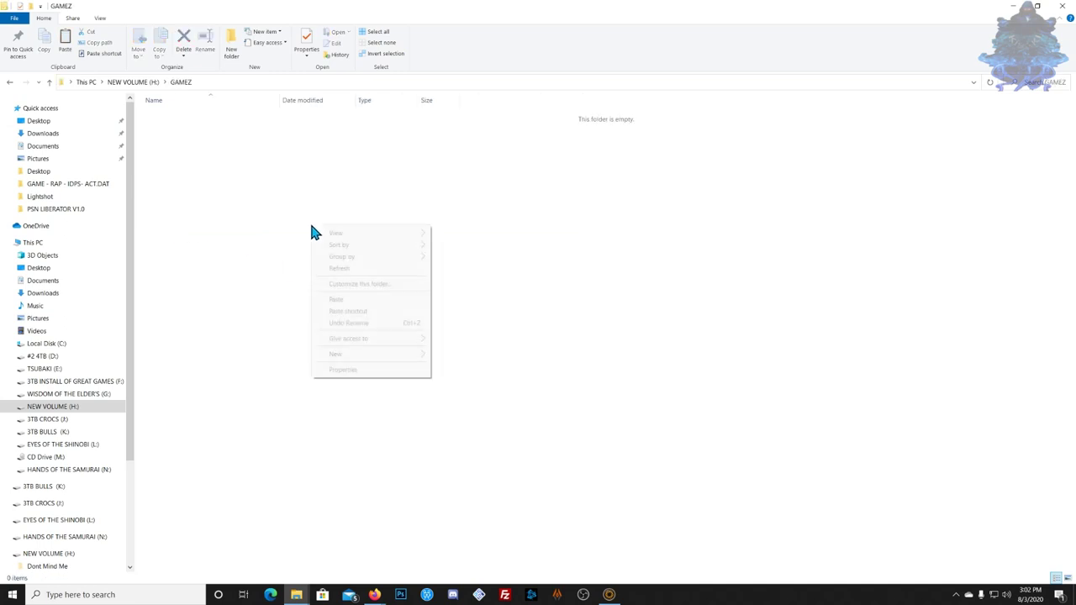
pyautogui.click(345, 301)
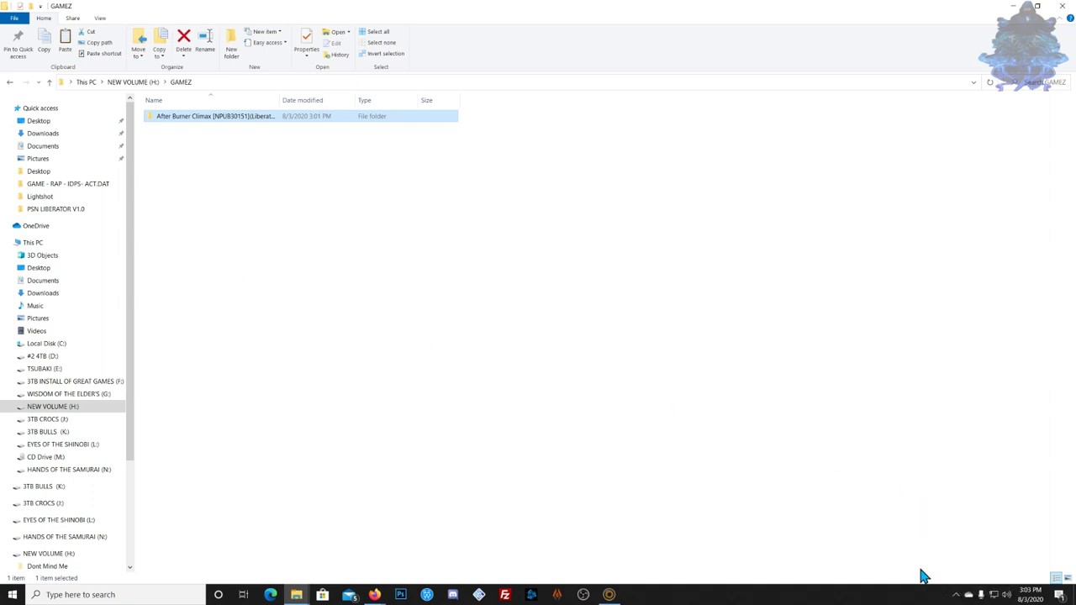
pyautogui.click(958, 594)
pyautogui.click(936, 550)
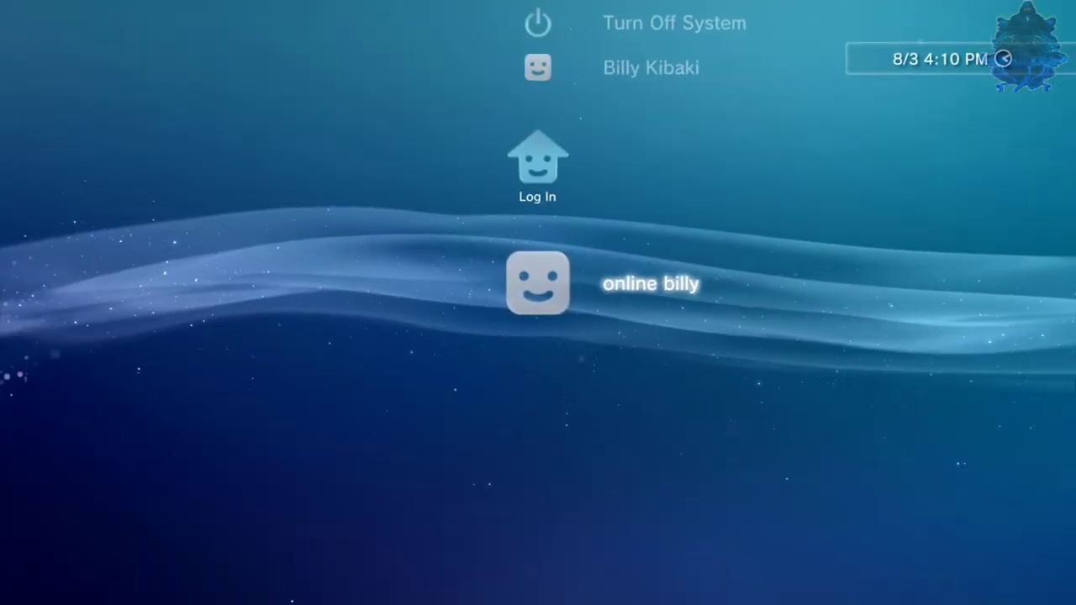
# Log in on the PS3, run Enable HEN from Game, and launch multiMAN (mmCM).
pyautogui.press('Return')
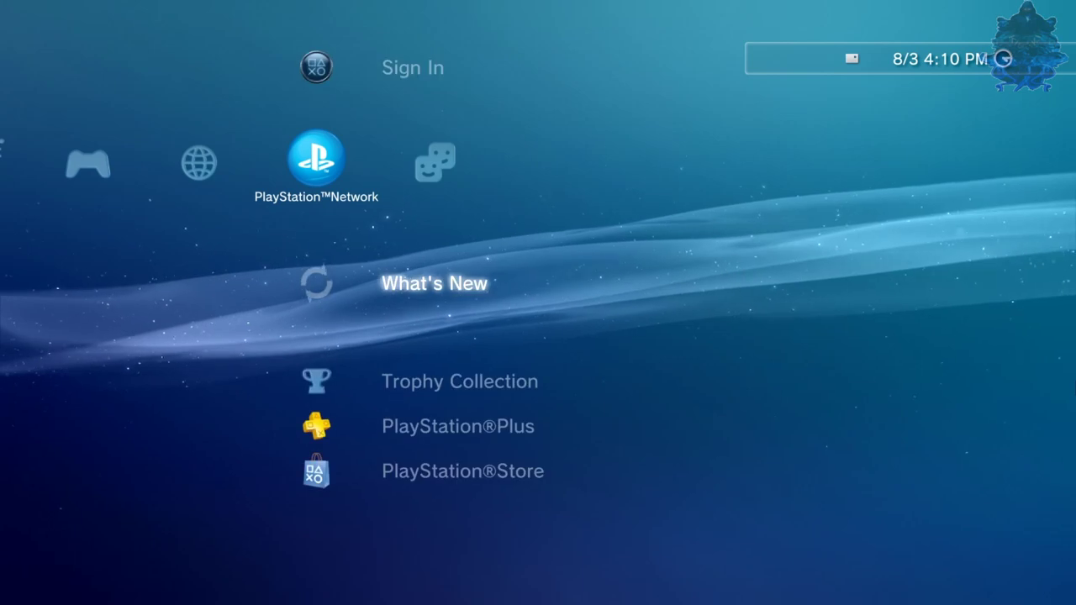
pyautogui.press('Left')
pyautogui.press('Left')
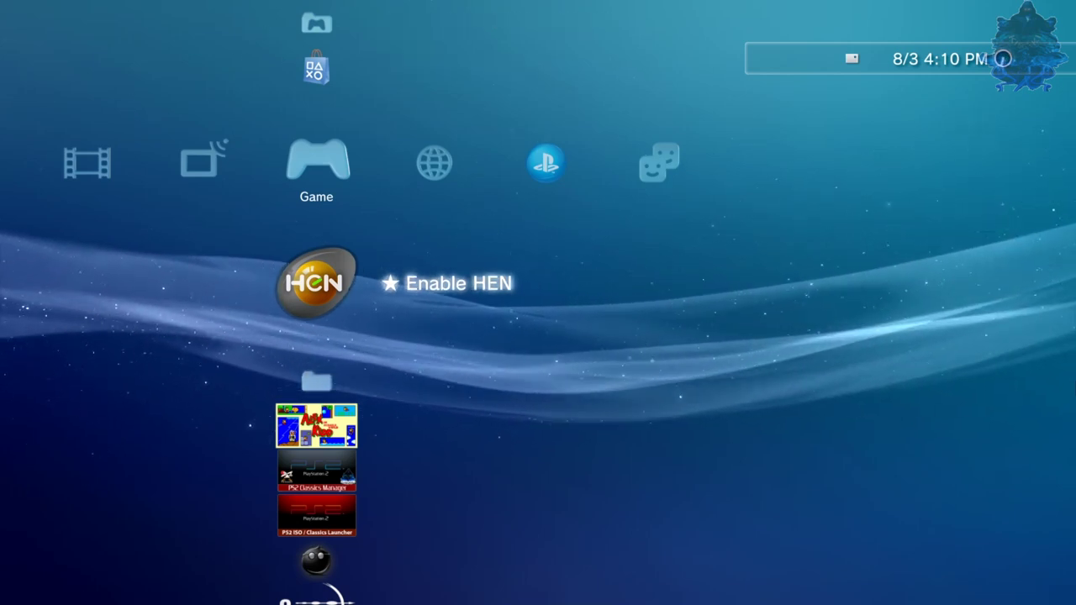
pyautogui.press('Return')
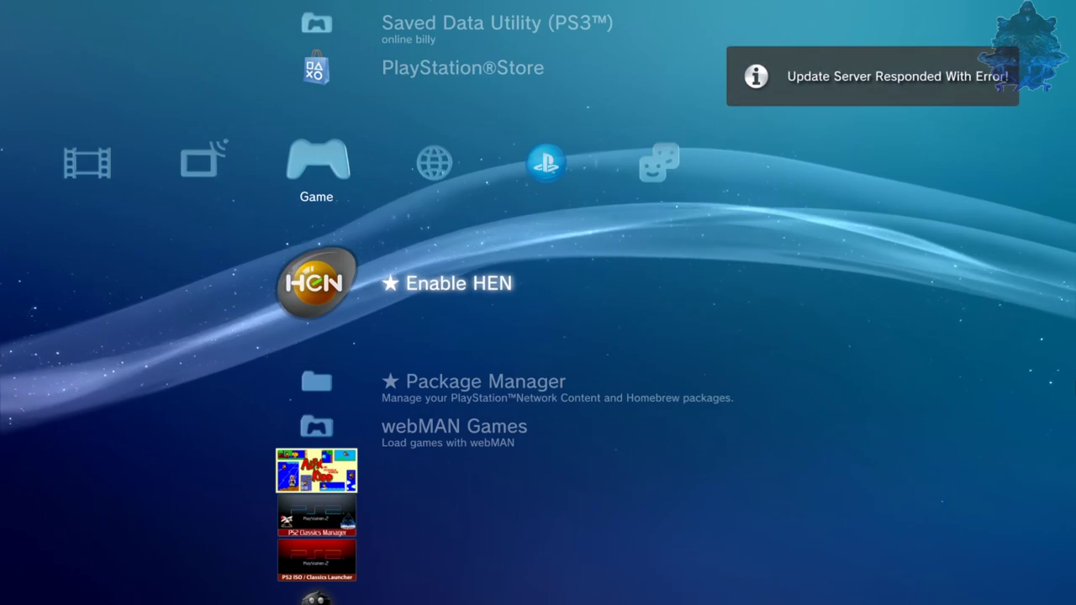
pyautogui.press('Down')
pyautogui.press('Down')
pyautogui.press('Down')
pyautogui.press('Down')
pyautogui.press('Down')
pyautogui.press('Down')
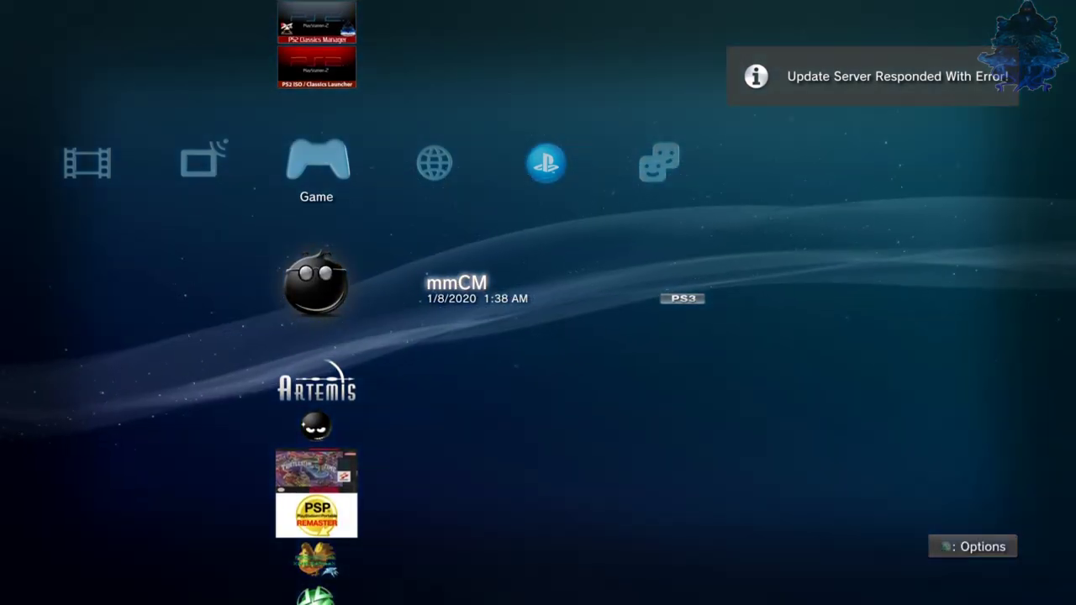
pyautogui.press('Return')
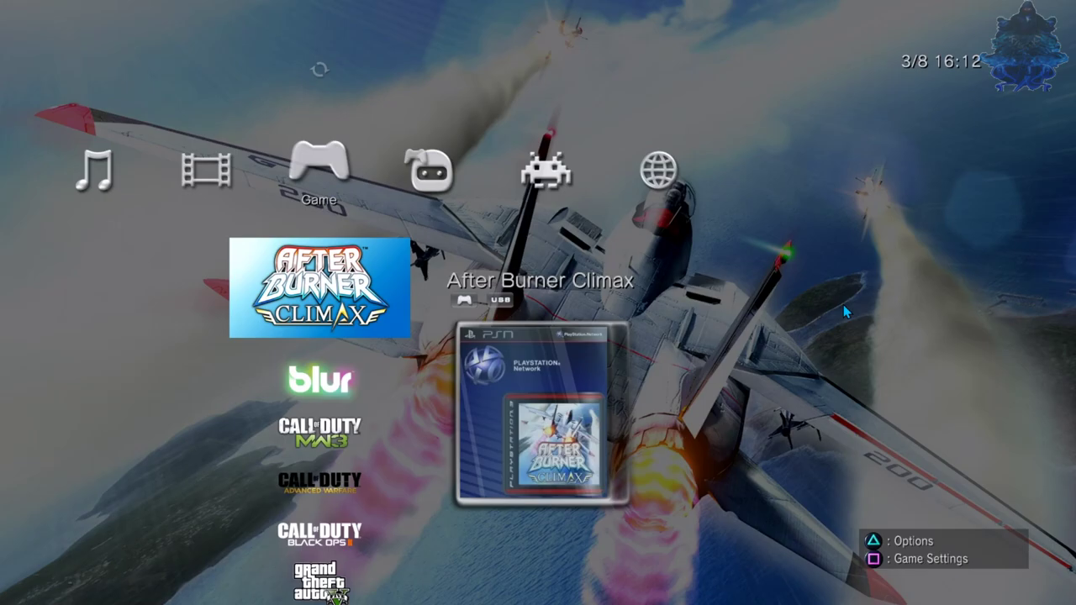
pyautogui.press('t')
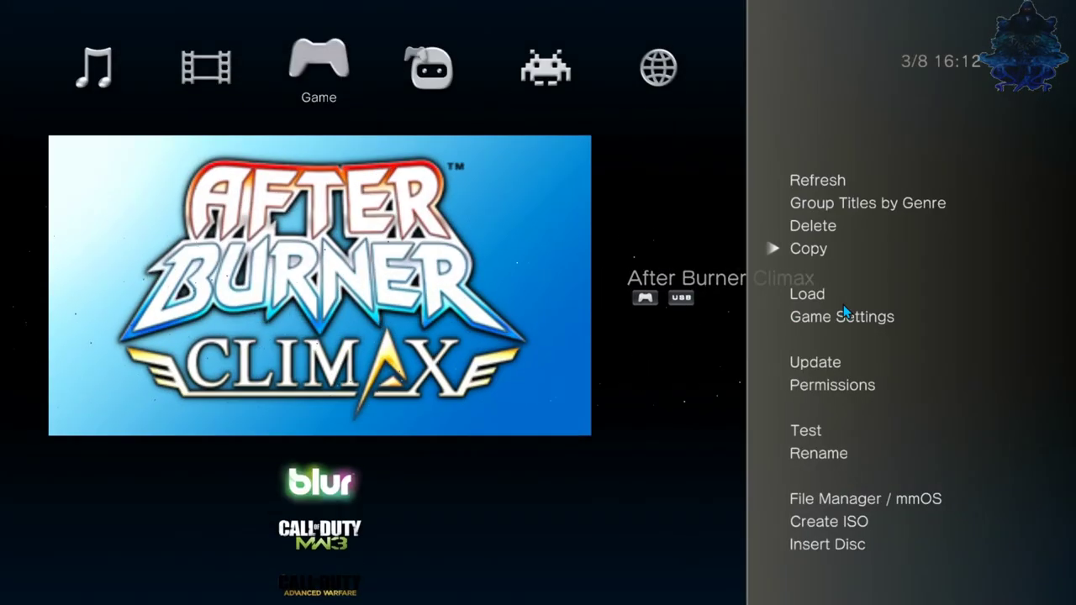
pyautogui.press('Return')
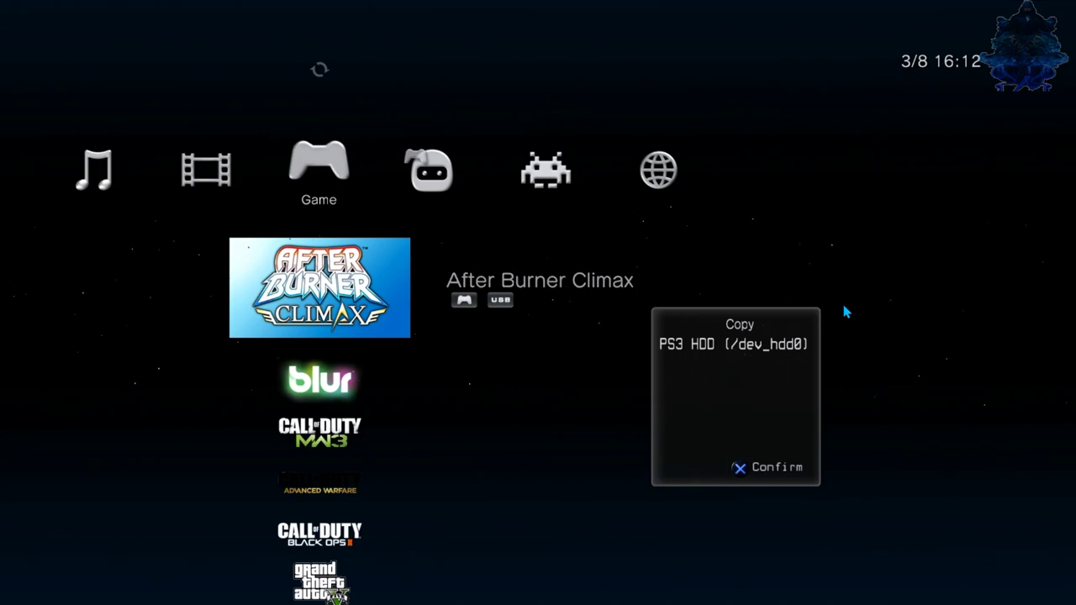
pyautogui.press('Return')
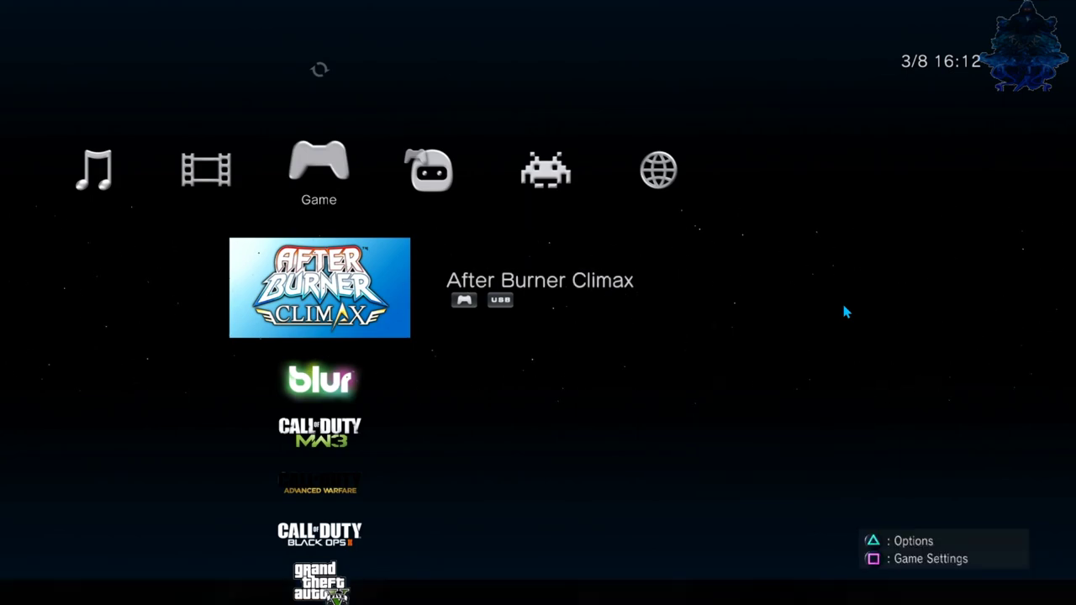